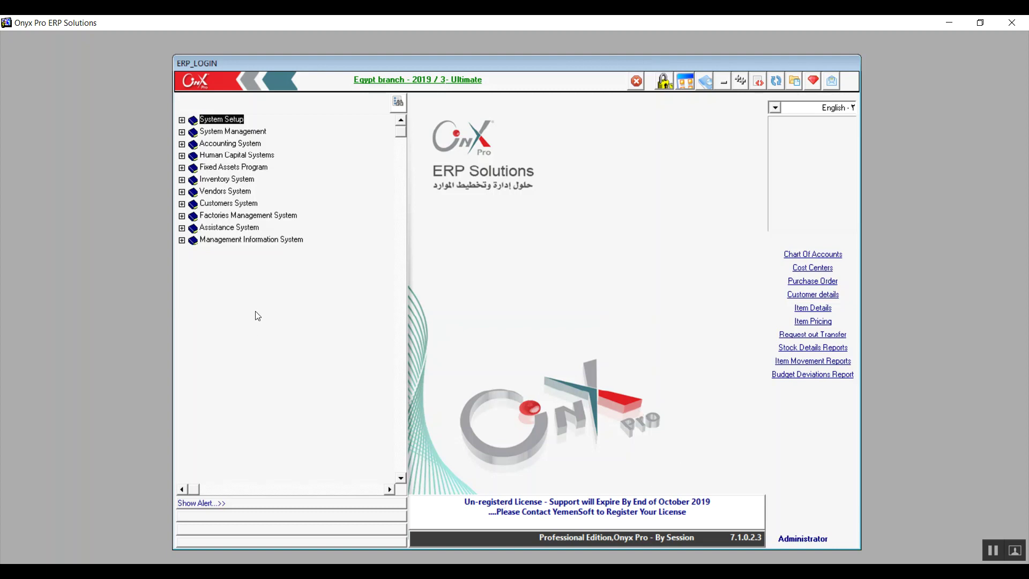
- Open Item Details from the inputs of the Inventory Management System and start a new item record
{"action": "left_click", "coordinate": [182, 180]}
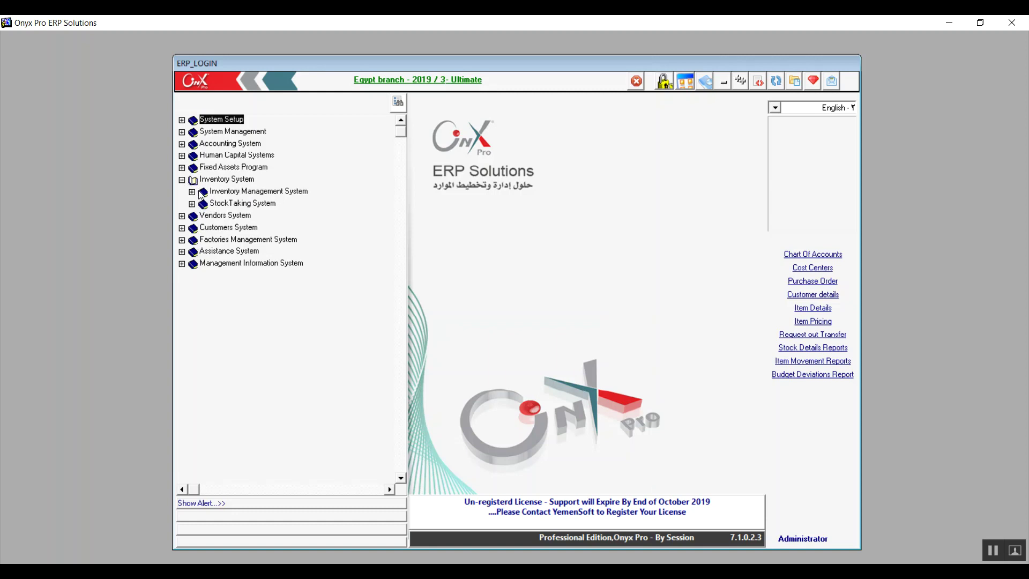
{"action": "left_click", "coordinate": [193, 192]}
{"action": "left_click", "coordinate": [202, 216]}
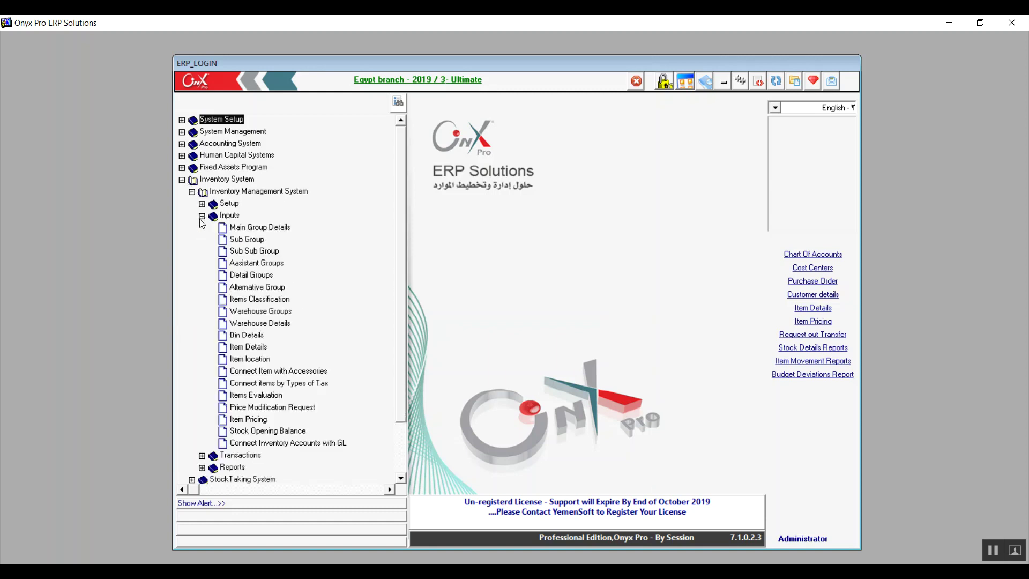
{"action": "double_click", "coordinate": [247, 349]}
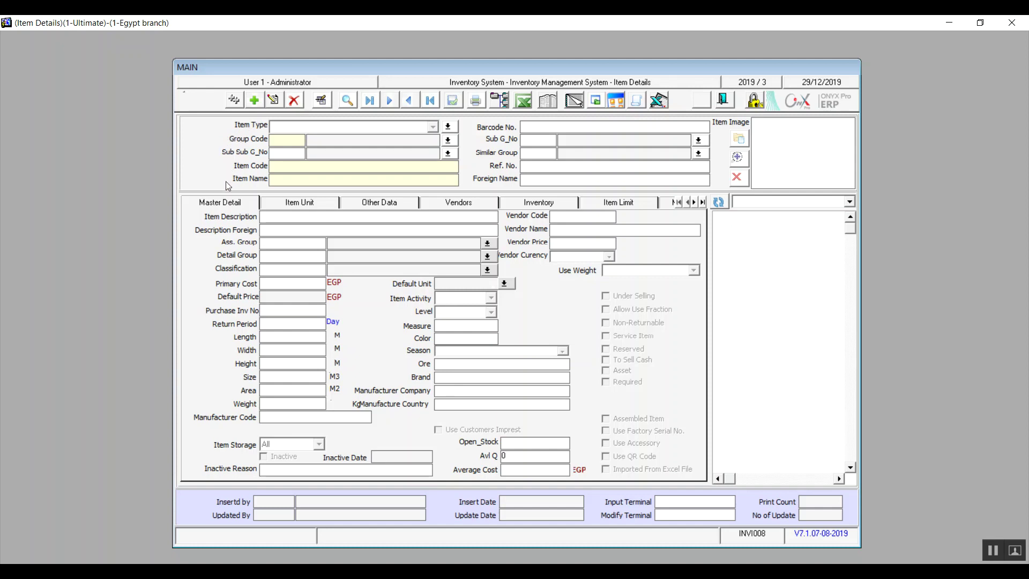
{"action": "left_click", "coordinate": [252, 99]}
- Open the inventory Excel import screen, look at the Per Warehouse and All Warehouses quotation types, and return to the item record
{"action": "left_click", "coordinate": [659, 100]}
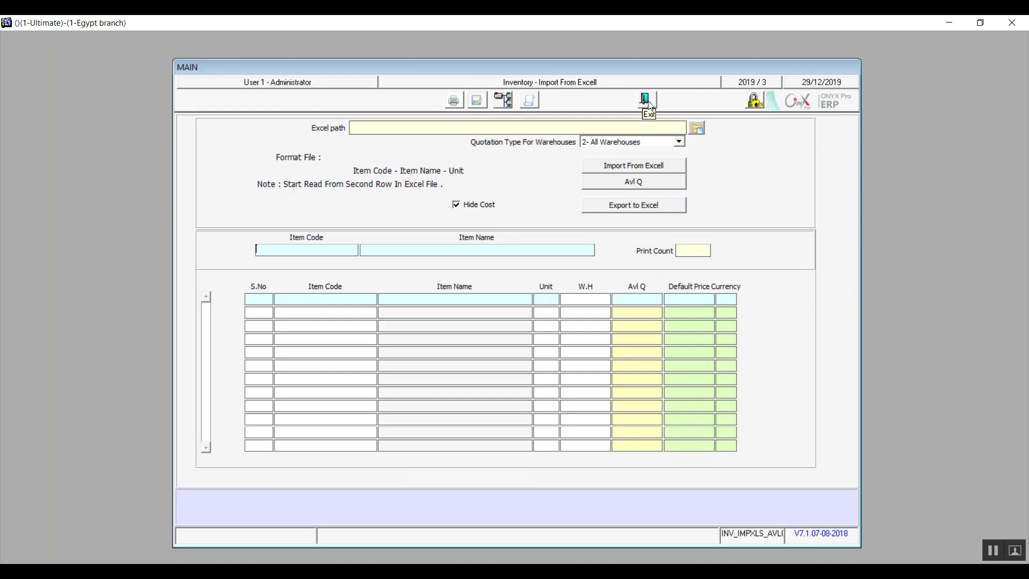
{"action": "left_click", "coordinate": [679, 142]}
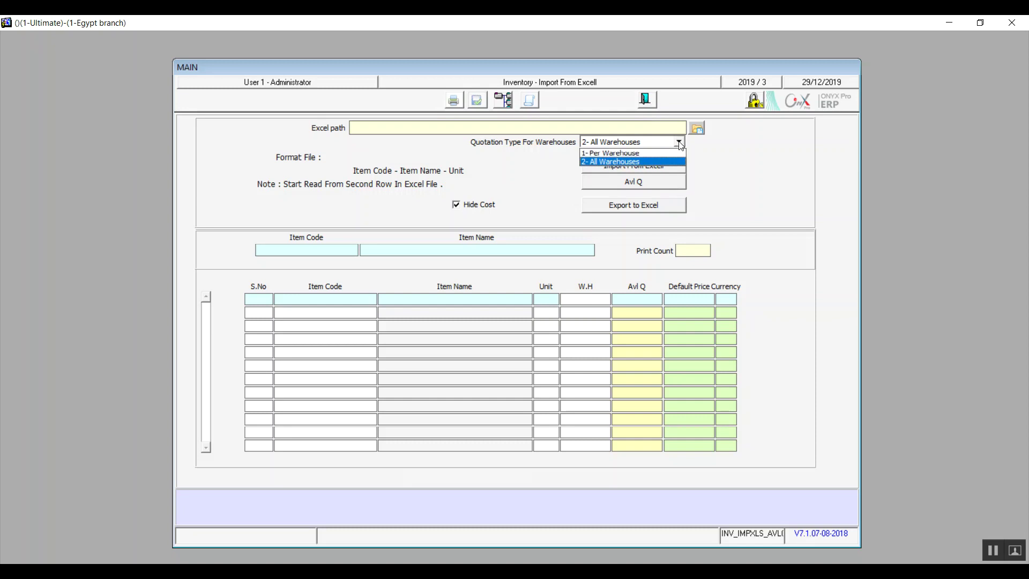
{"action": "left_click", "coordinate": [651, 154]}
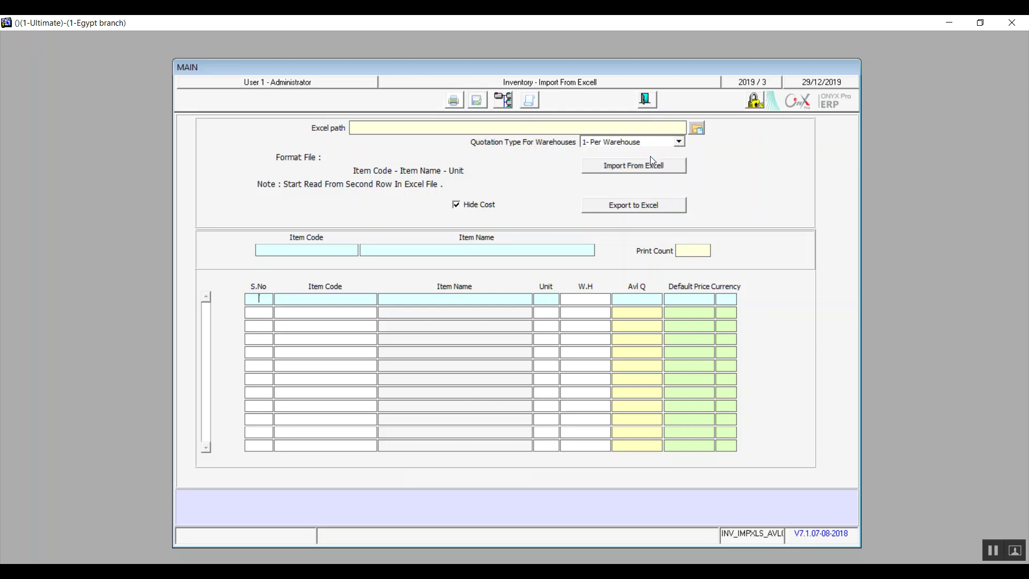
{"action": "left_click", "coordinate": [679, 142]}
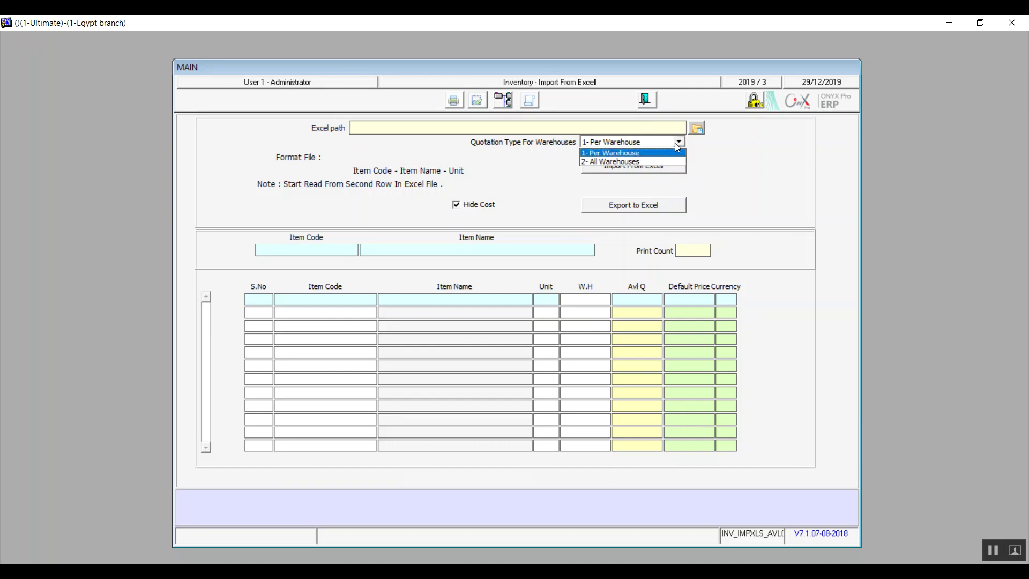
{"action": "left_click", "coordinate": [643, 162]}
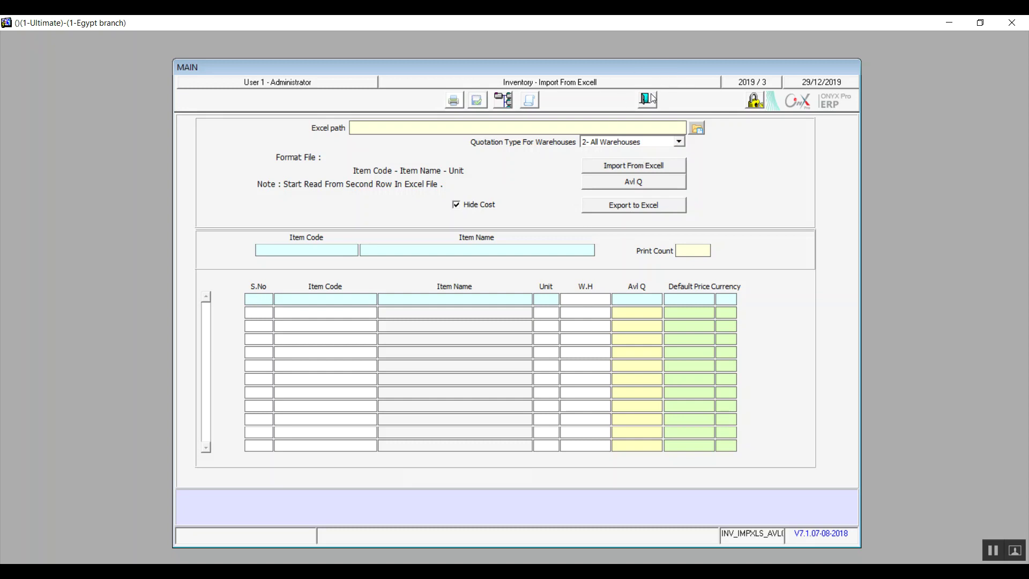
{"action": "left_click", "coordinate": [478, 209]}
{"action": "left_click", "coordinate": [647, 99]}
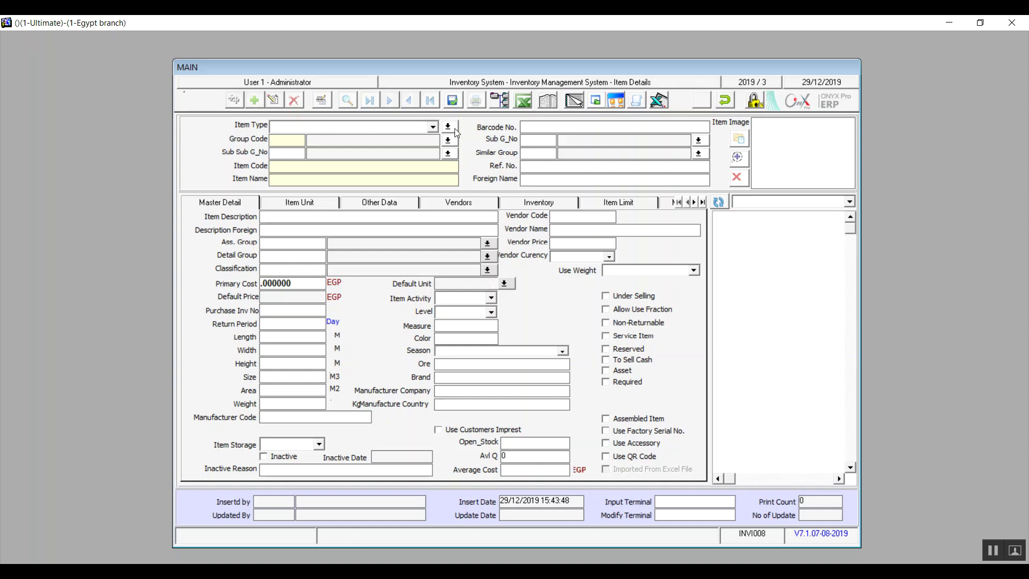
- Look at the Item Type choices and the Item Types definition screen, and return to the item record
{"action": "left_click", "coordinate": [434, 128]}
{"action": "left_click", "coordinate": [449, 128]}
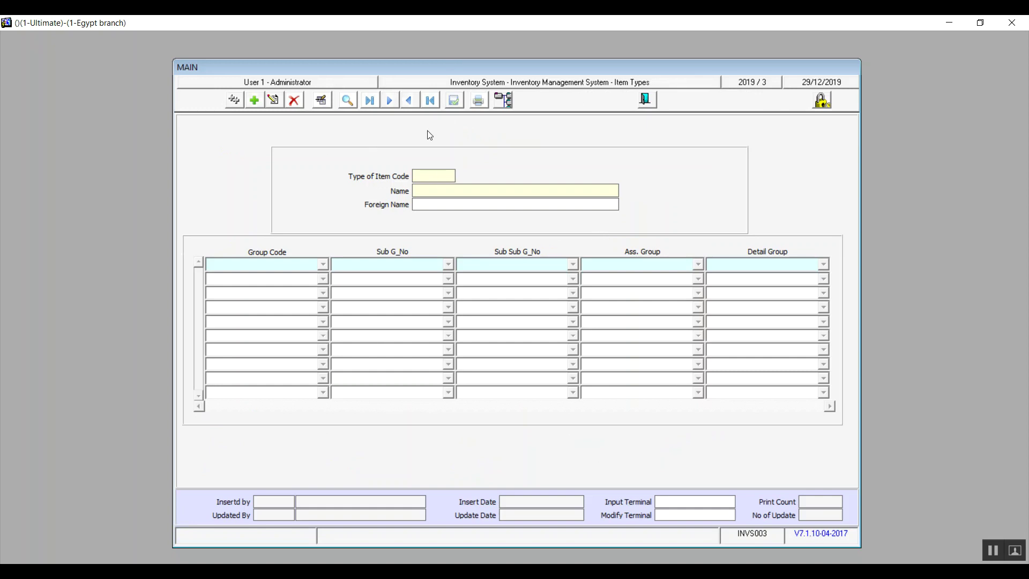
{"action": "left_click", "coordinate": [644, 100]}
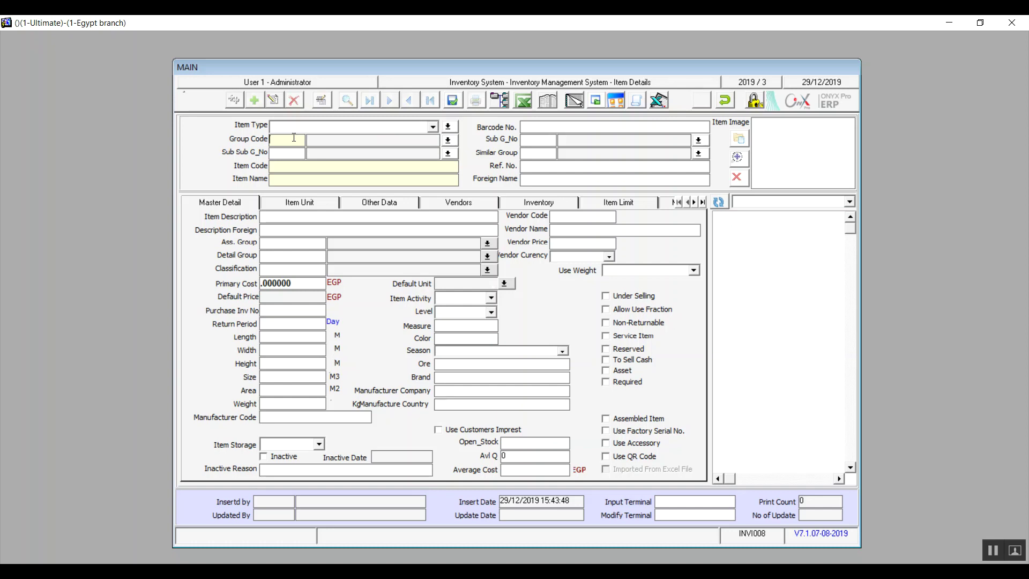
- Set the item's Group Code to 1, row material, and look briefly at the Main Group Details screen
{"action": "key", "text": "F9"}
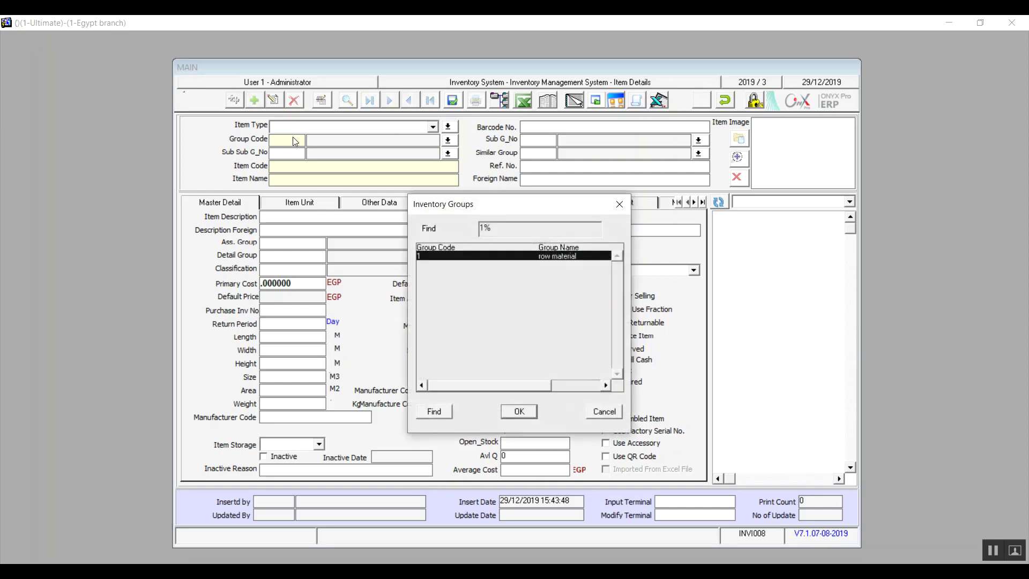
{"action": "double_click", "coordinate": [552, 257]}
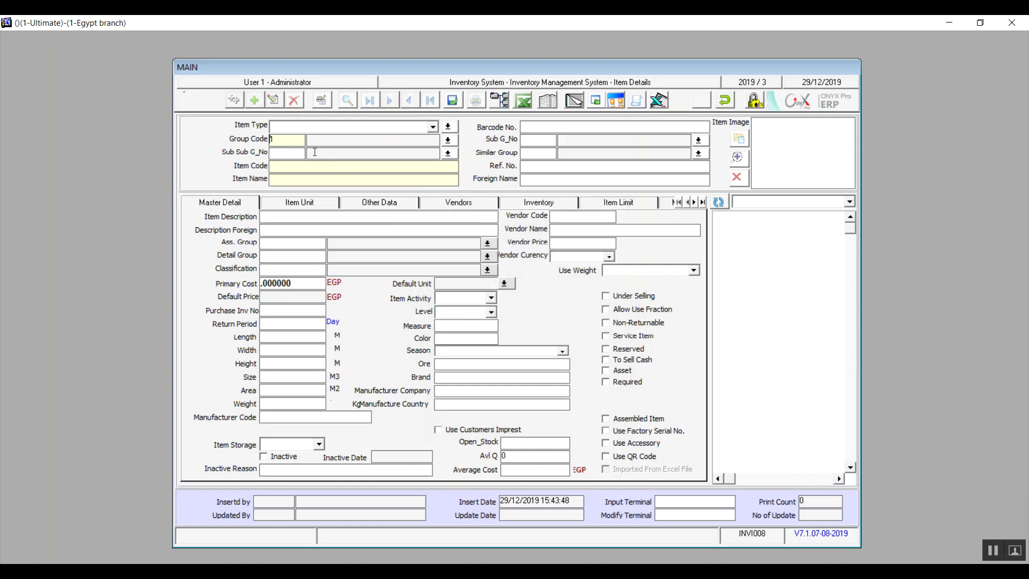
{"action": "left_click", "coordinate": [448, 140]}
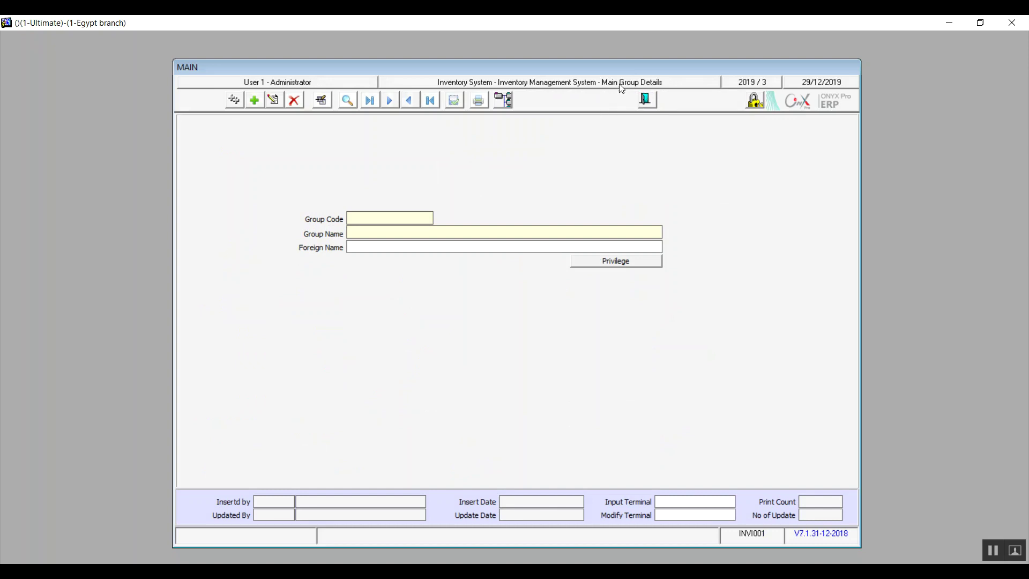
{"action": "left_click", "coordinate": [646, 99]}
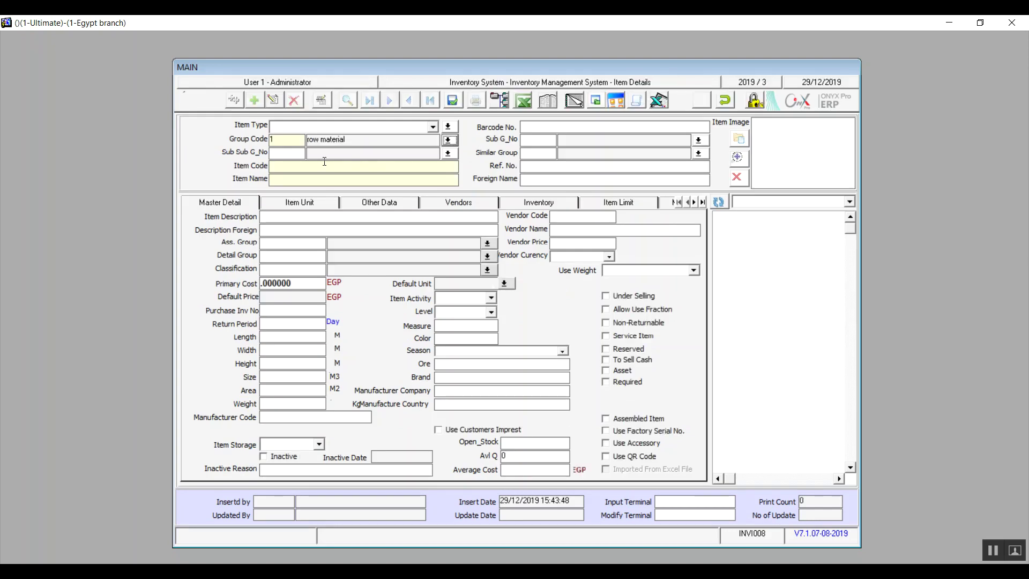
- Look at the sub-group field and the Alternative Group screen for similar items, and return to the item record
{"action": "left_click", "coordinate": [299, 141]}
{"action": "left_click", "coordinate": [539, 141]}
{"action": "left_click", "coordinate": [696, 154]}
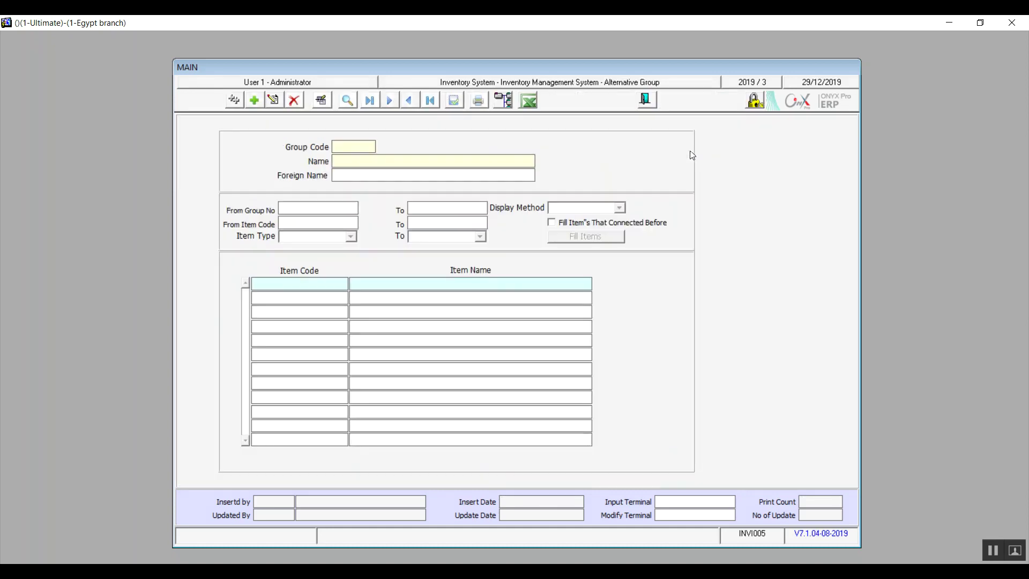
{"action": "left_click", "coordinate": [646, 99]}
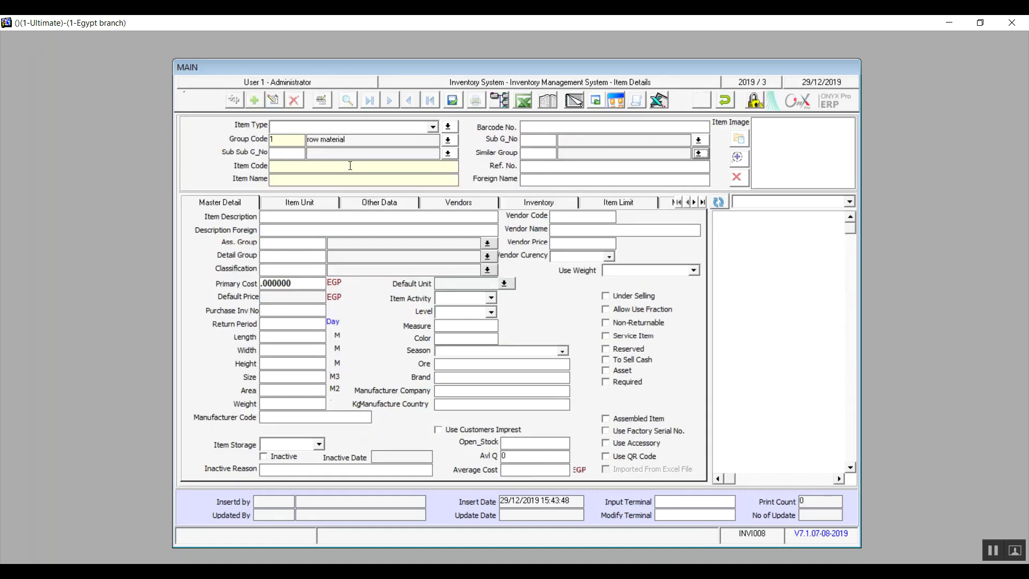
- Enter 1 as the Item Code of the new item
{"action": "left_click", "coordinate": [316, 165]}
{"action": "type", "text": "X"}
{"action": "left_click", "coordinate": [321, 181]}
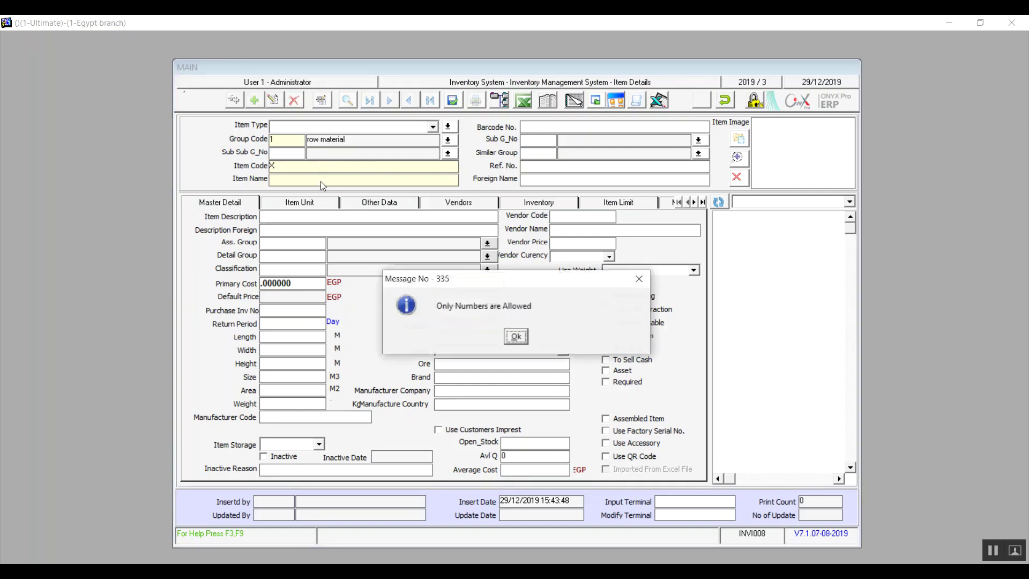
{"action": "left_click", "coordinate": [515, 337]}
{"action": "type", "text": "1"}
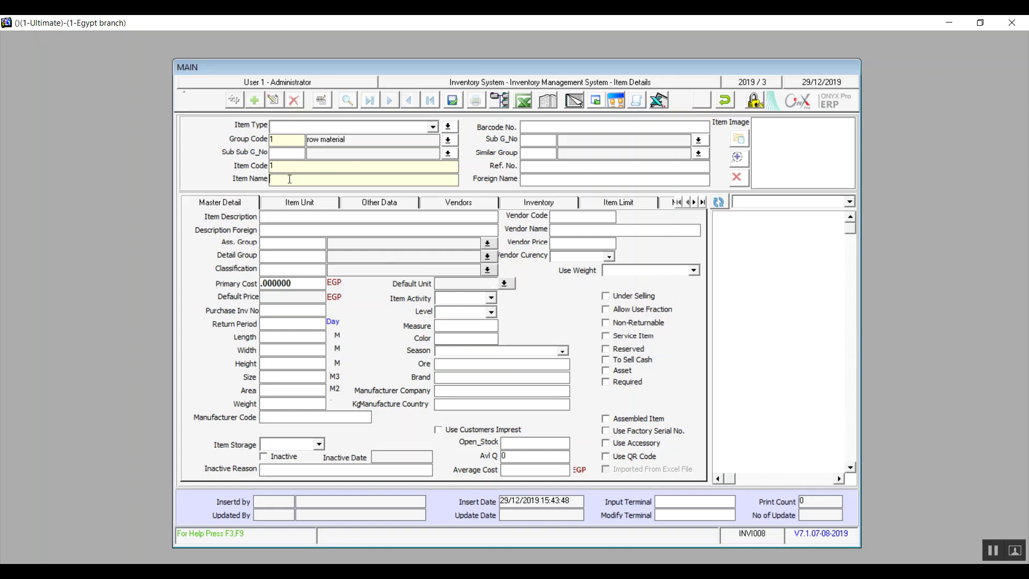
- Set both the Item Name and the Foreign Name to silk
{"action": "type", "text": "x"}
{"action": "left_click", "coordinate": [552, 181]}
{"action": "type", "text": "x"}
{"action": "left_click", "coordinate": [569, 130]}
{"action": "key", "text": "BackSpace"}
{"action": "type", "text": "silk"}
{"action": "key", "text": "BackSpace"}
{"action": "type", "text": "silk"}
- View the text editors for the Item Description and Description Foreign fields, and close both without entering text
{"action": "double_click", "coordinate": [305, 223]}
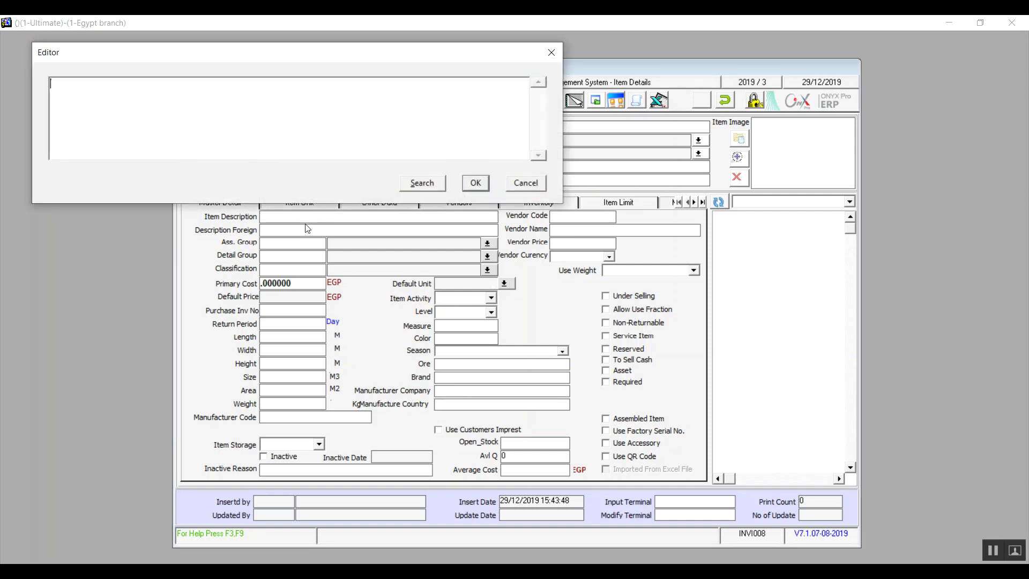
{"action": "left_click", "coordinate": [515, 183]}
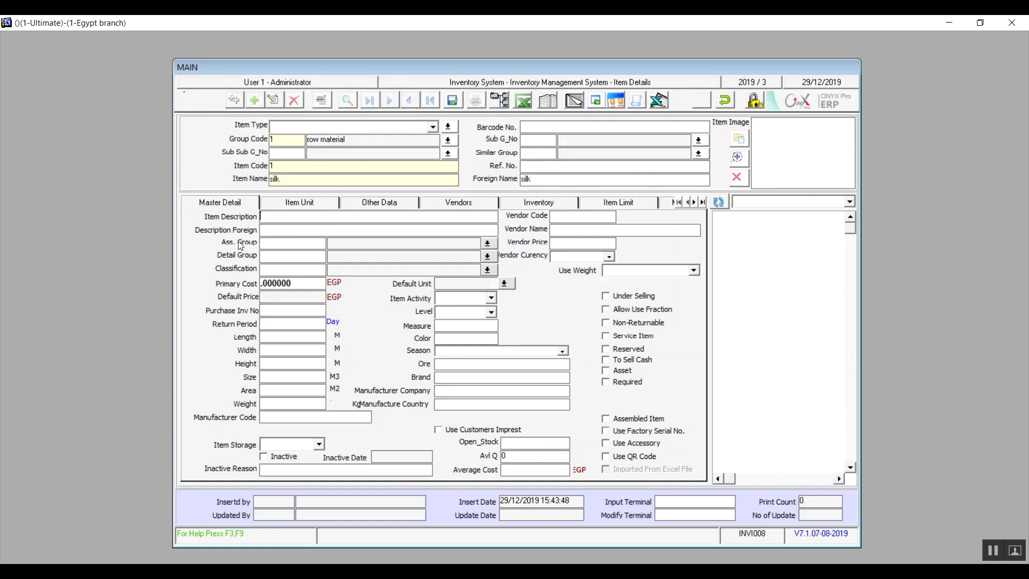
{"action": "left_click", "coordinate": [219, 207]}
{"action": "double_click", "coordinate": [271, 231]}
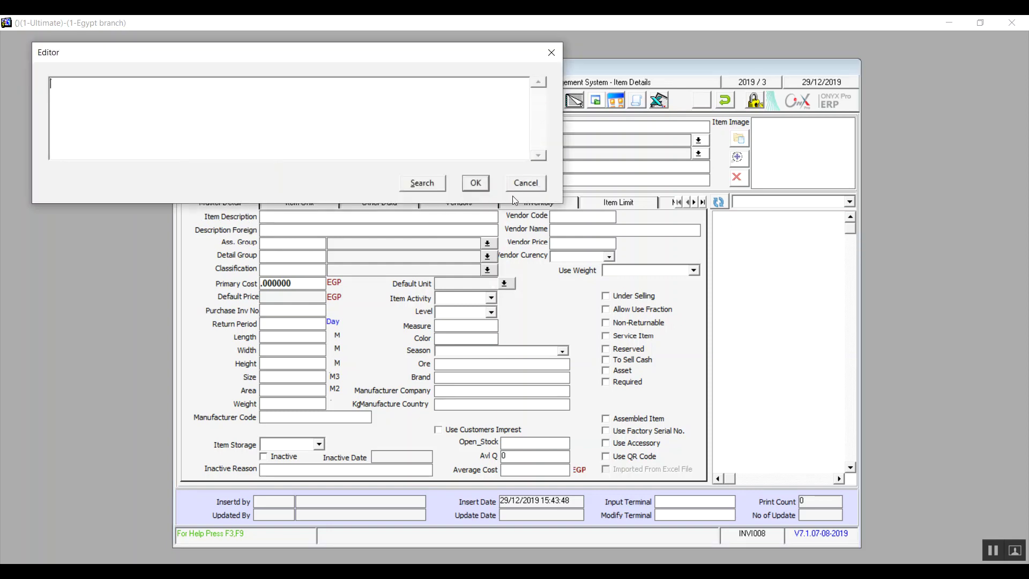
{"action": "left_click", "coordinate": [519, 181]}
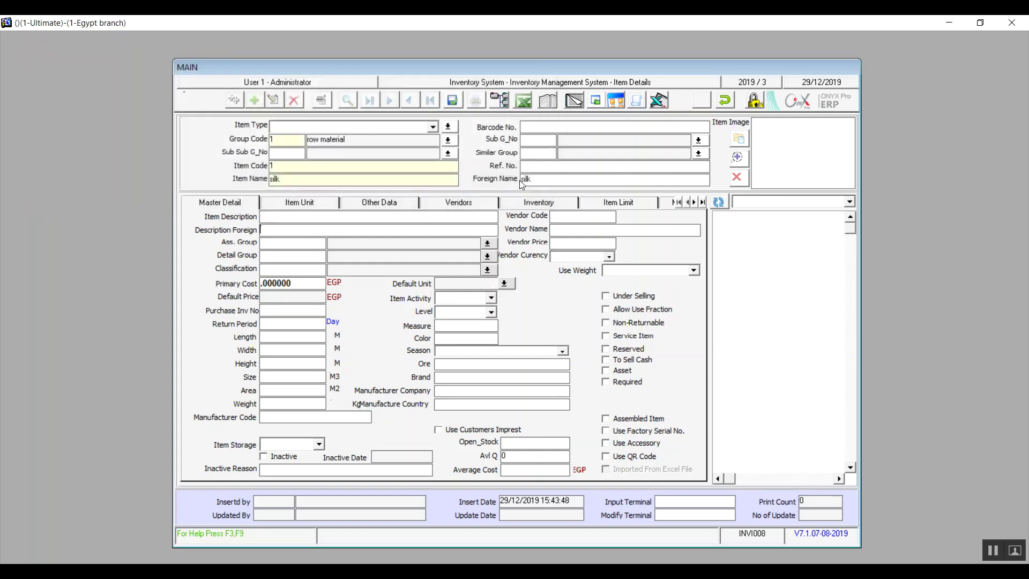
- Assign vendor 1, Good for you, to the item with a vendor price of 100 in EGP
{"action": "double_click", "coordinate": [560, 218]}
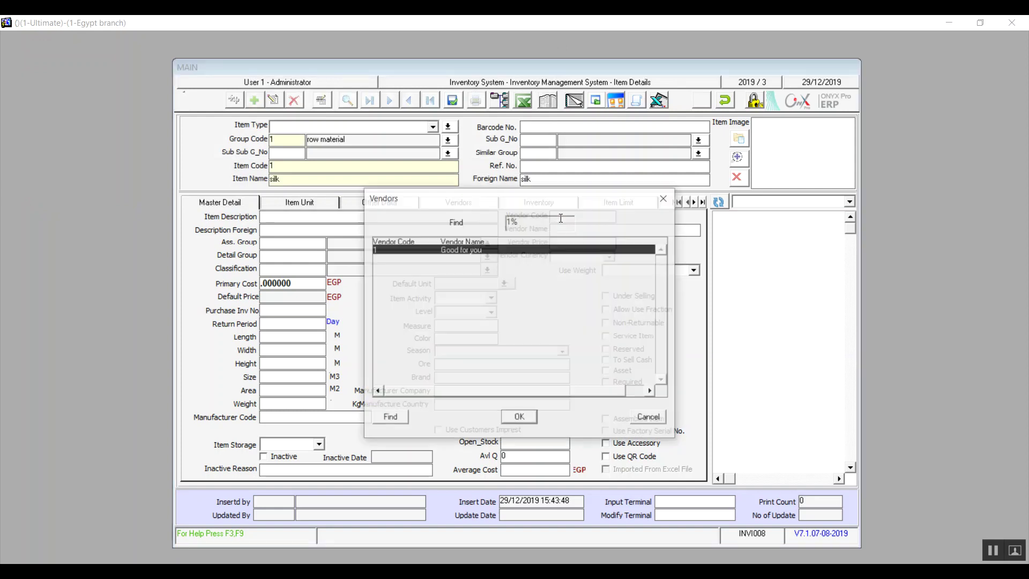
{"action": "double_click", "coordinate": [477, 250]}
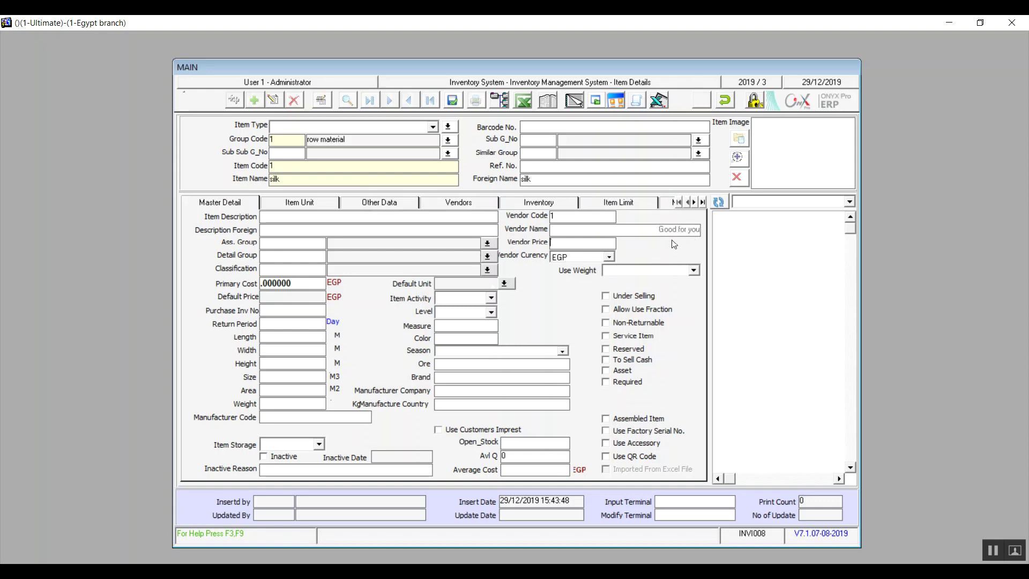
{"action": "left_click", "coordinate": [586, 239]}
{"action": "type", "text": "100"}
{"action": "left_click", "coordinate": [611, 256]}
{"action": "left_click", "coordinate": [577, 268]}
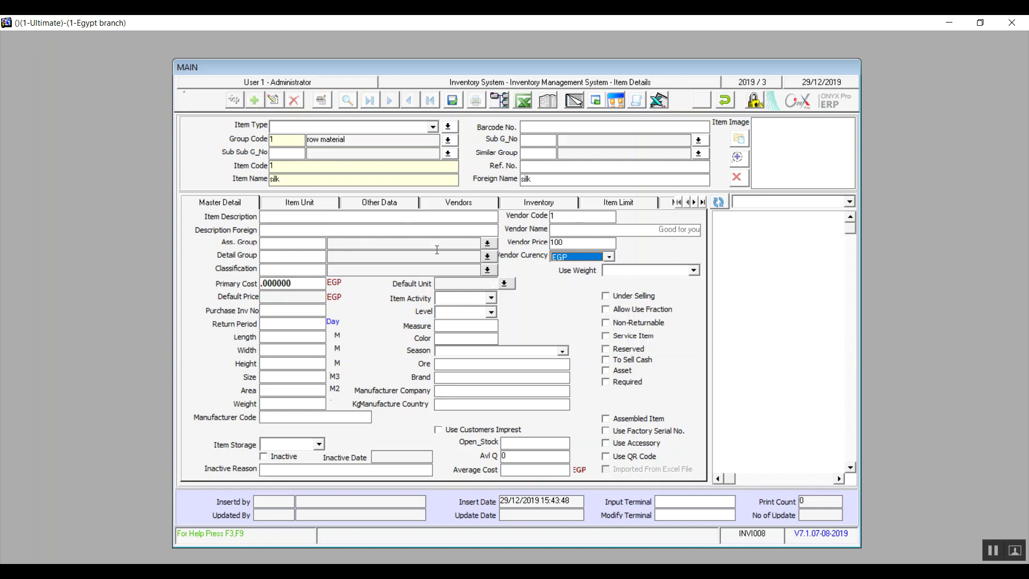
- Set the item's Primary Cost to 100 EGP and its Default Unit to measure code 1, LETTER
{"action": "left_click", "coordinate": [296, 286]}
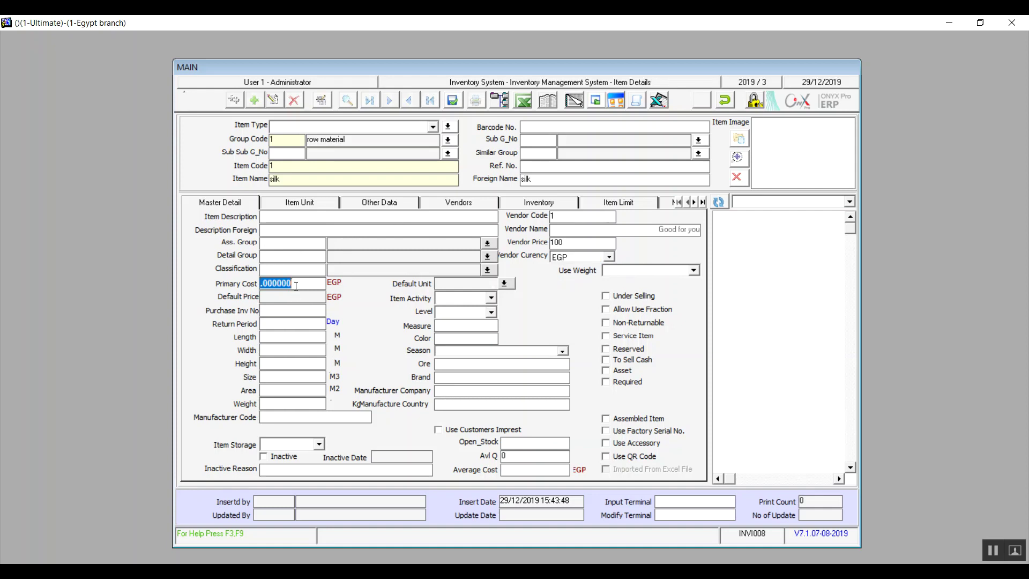
{"action": "type", "text": "100"}
{"action": "double_click", "coordinate": [481, 283]}
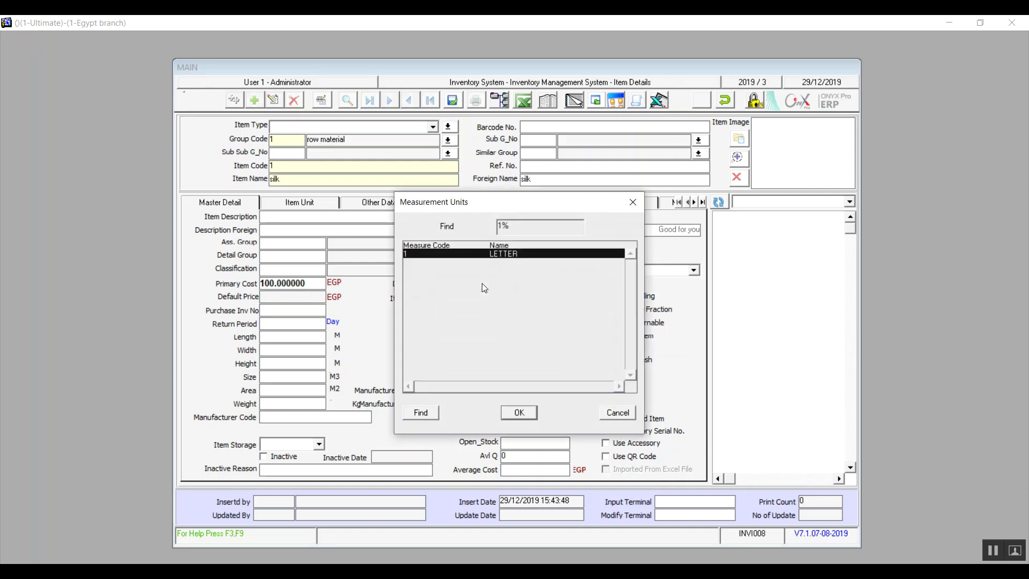
{"action": "double_click", "coordinate": [500, 257]}
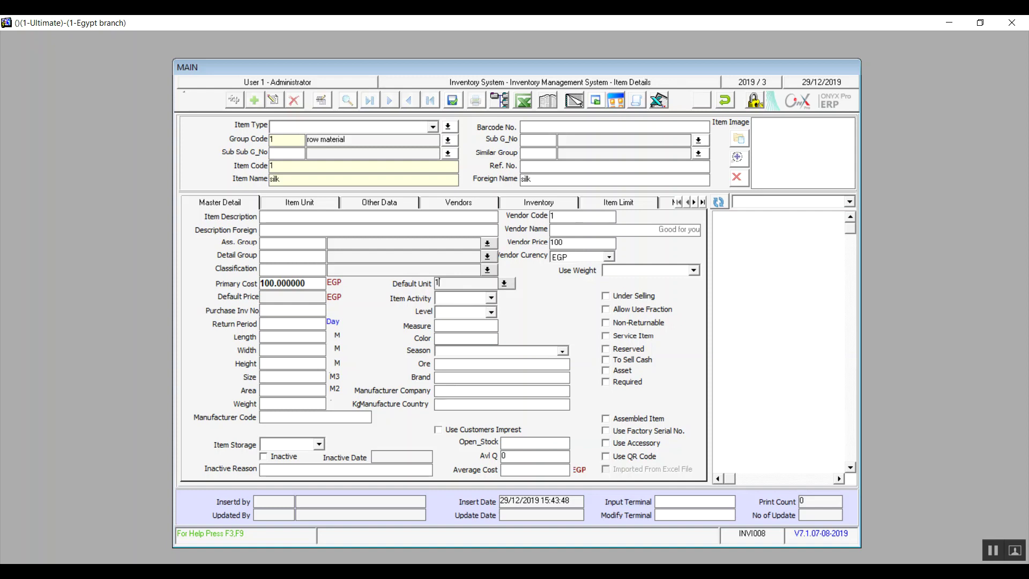
- Examine the available options for Use Weight, Item Activity and Level, leaving all three blank
{"action": "left_click", "coordinate": [696, 274]}
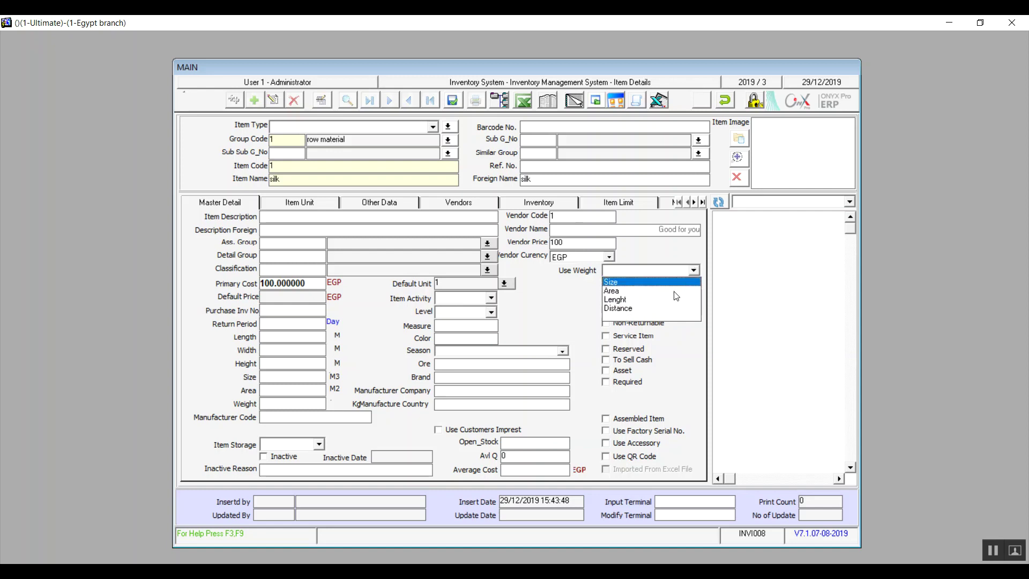
{"action": "left_click", "coordinate": [642, 318]}
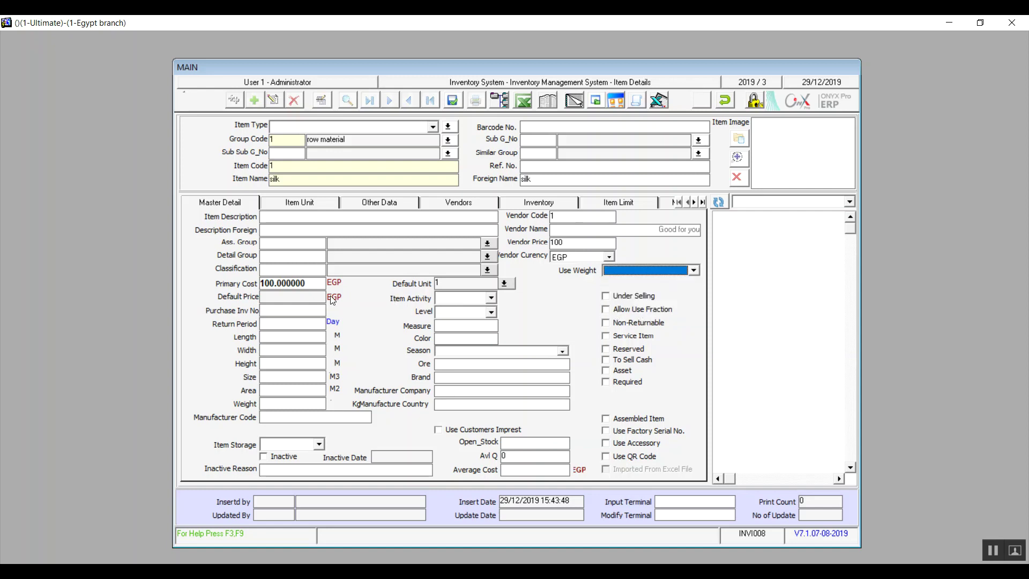
{"action": "left_click", "coordinate": [491, 299]}
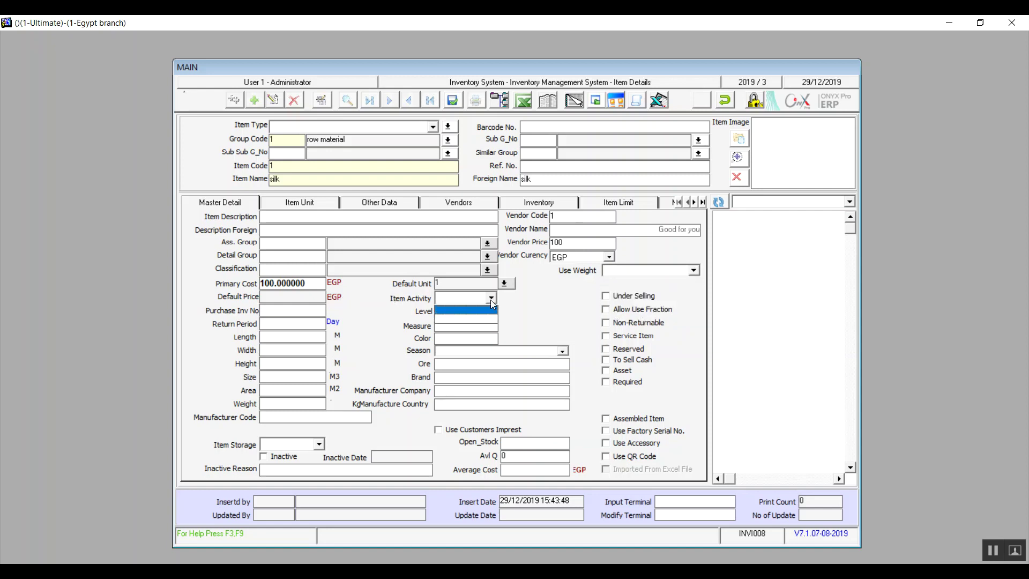
{"action": "left_click", "coordinate": [491, 302]}
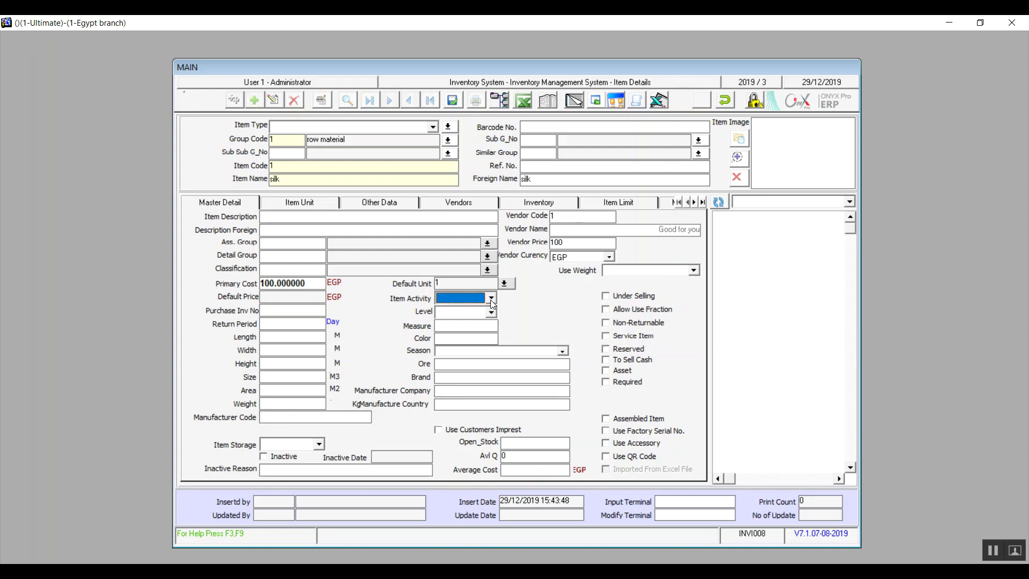
{"action": "left_click", "coordinate": [491, 313]}
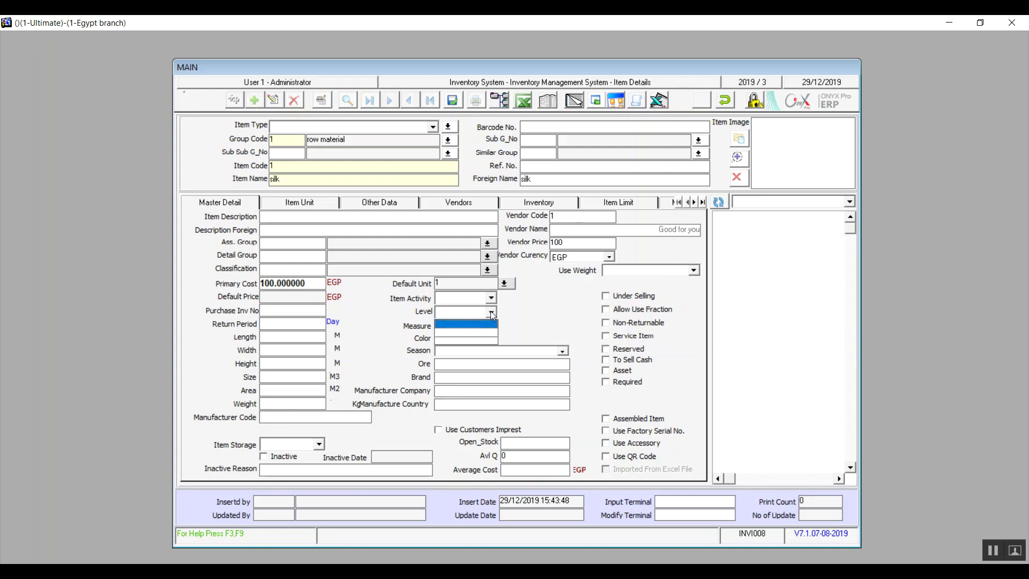
{"action": "left_click", "coordinate": [492, 313]}
{"action": "left_click", "coordinate": [491, 312]}
{"action": "left_click", "coordinate": [491, 313]}
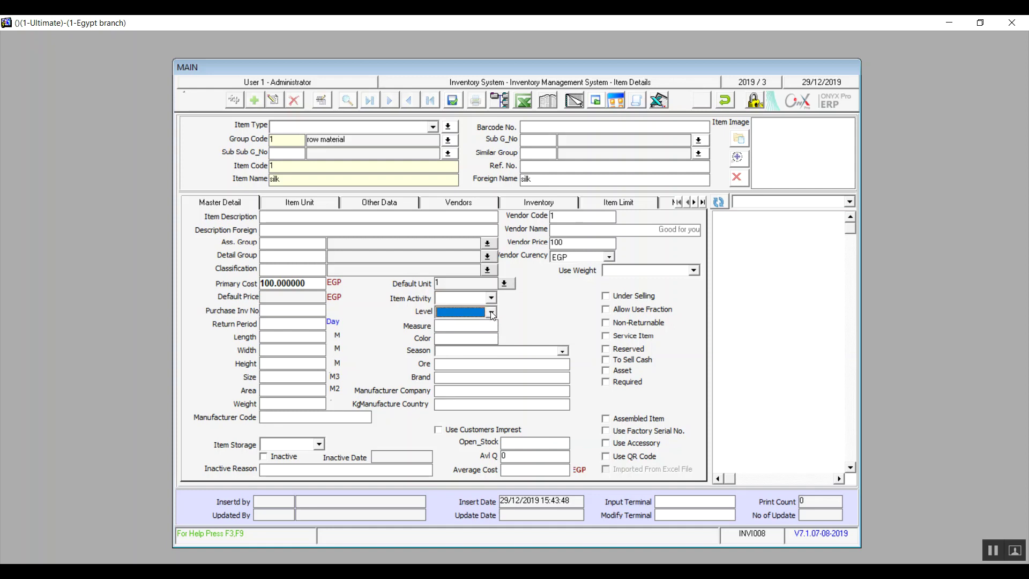
- Check the Level options, leaving them blank, and set the item's Return Period to 14 days
{"action": "left_click", "coordinate": [491, 313]}
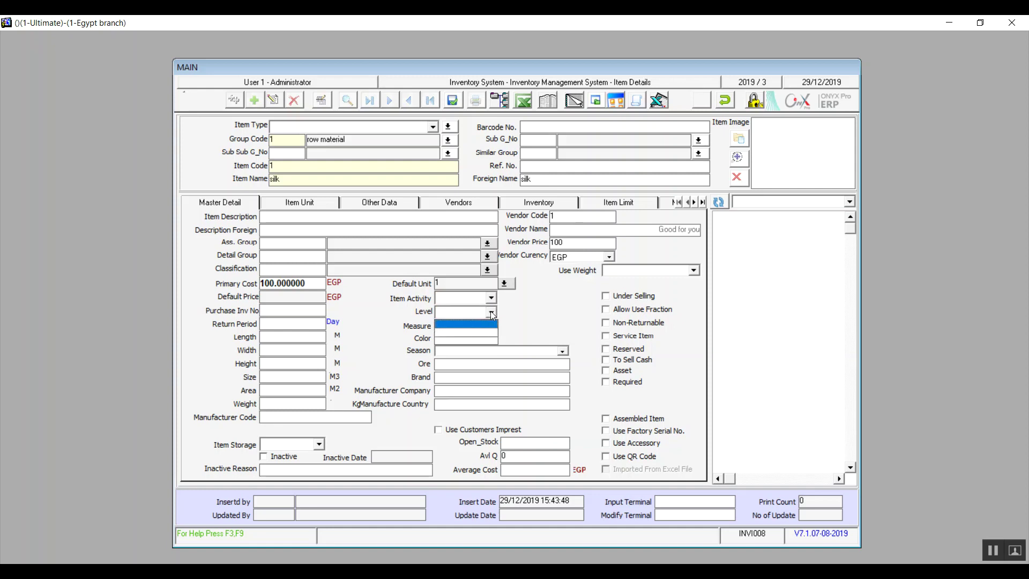
{"action": "left_click", "coordinate": [491, 313]}
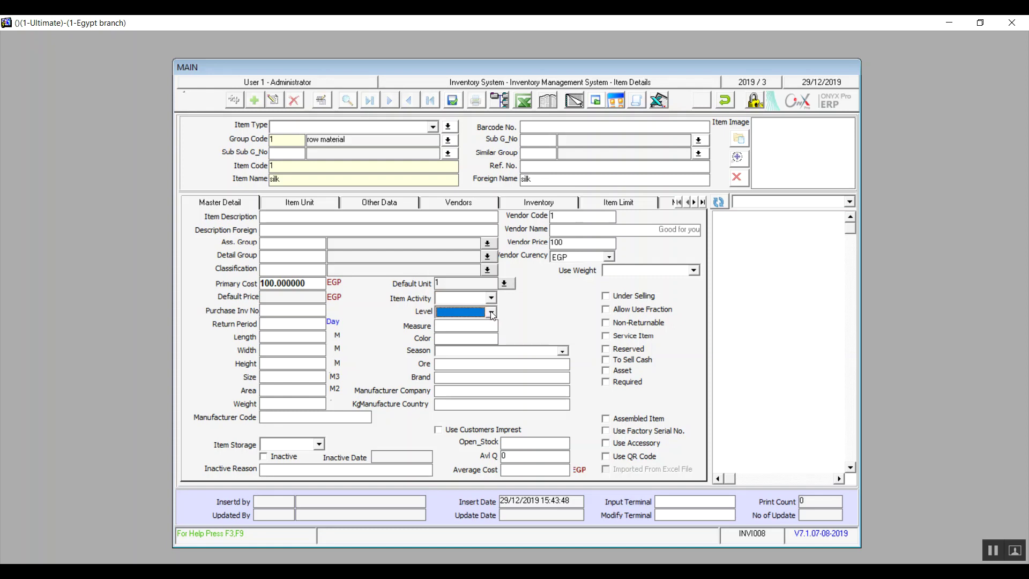
{"action": "left_click", "coordinate": [261, 310]}
{"action": "left_click", "coordinate": [269, 326]}
{"action": "type", "text": "14"}
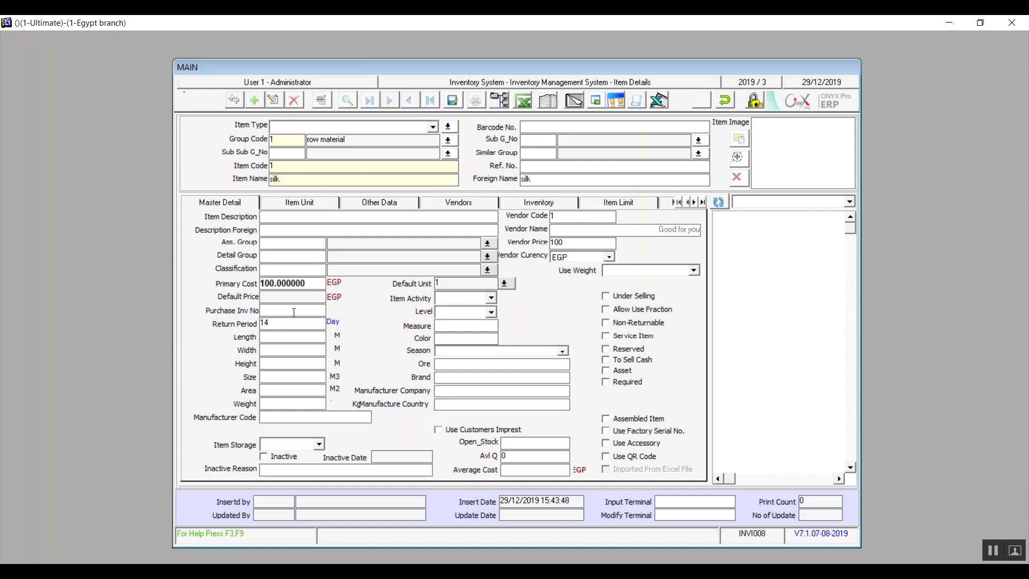
- Examine the dimension, weight, Manufacturer Code, Season, Color and Level fields of the item without entering anything
{"action": "left_click", "coordinate": [298, 338]}
{"action": "left_click", "coordinate": [293, 349]}
{"action": "left_click", "coordinate": [294, 390]}
{"action": "left_click", "coordinate": [303, 404]}
{"action": "left_click", "coordinate": [284, 420]}
{"action": "left_click", "coordinate": [561, 353]}
{"action": "left_click", "coordinate": [563, 355]}
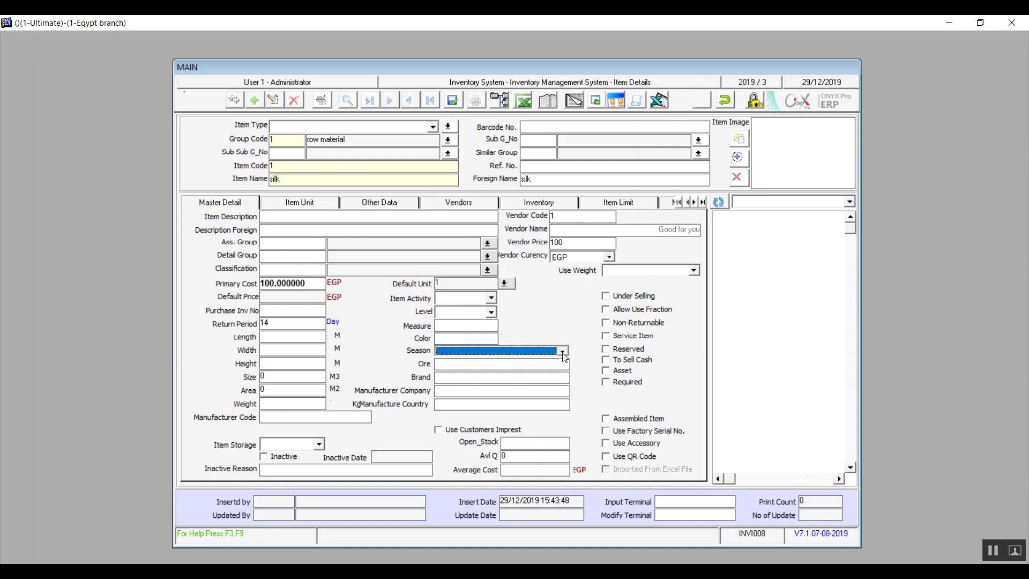
{"action": "left_click", "coordinate": [472, 340]}
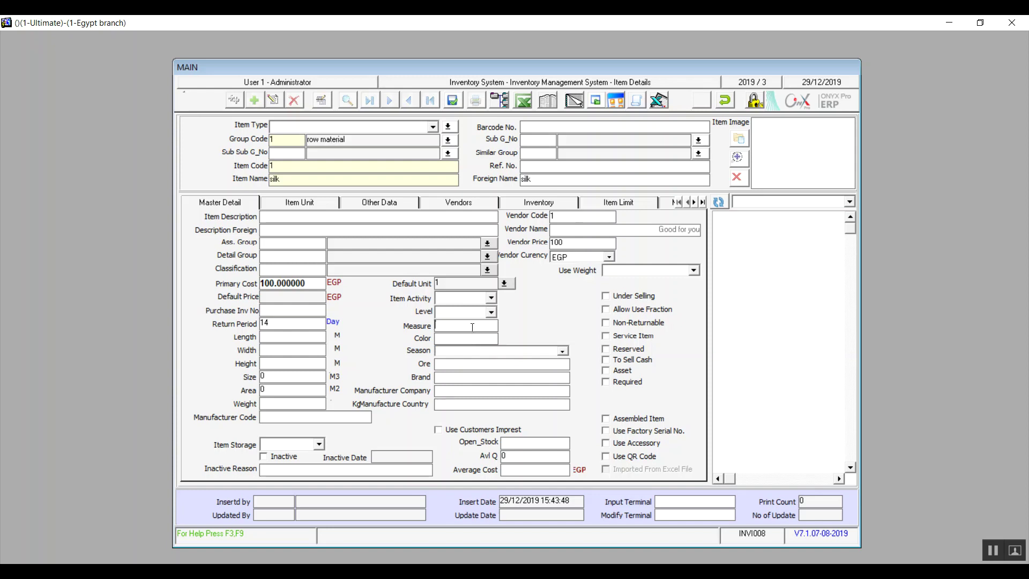
{"action": "left_click", "coordinate": [491, 314]}
{"action": "left_click", "coordinate": [492, 315]}
- Try Item Storage as Store and as Not Store, and settle on All
{"action": "left_click", "coordinate": [319, 443]}
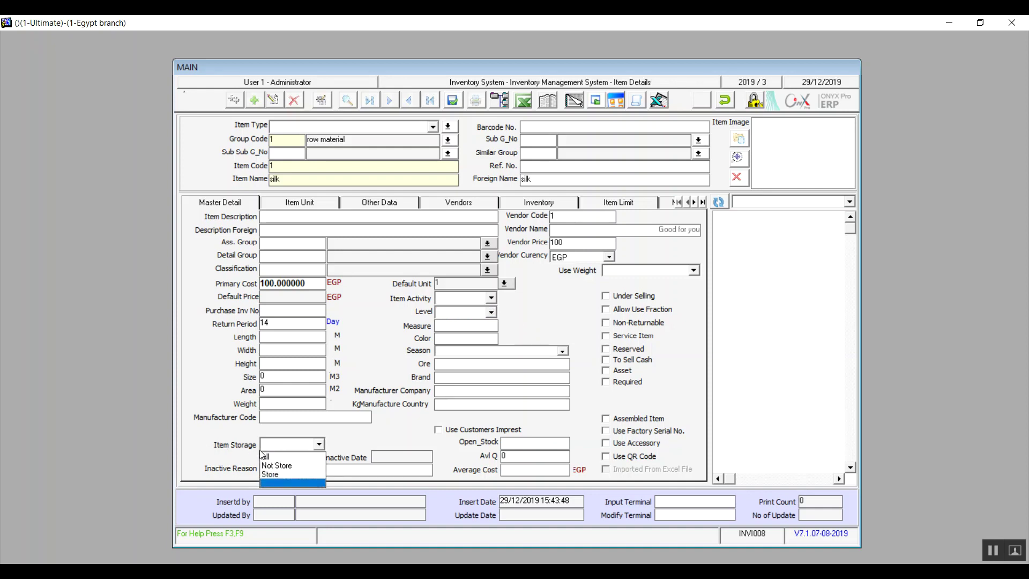
{"action": "left_click", "coordinate": [280, 476]}
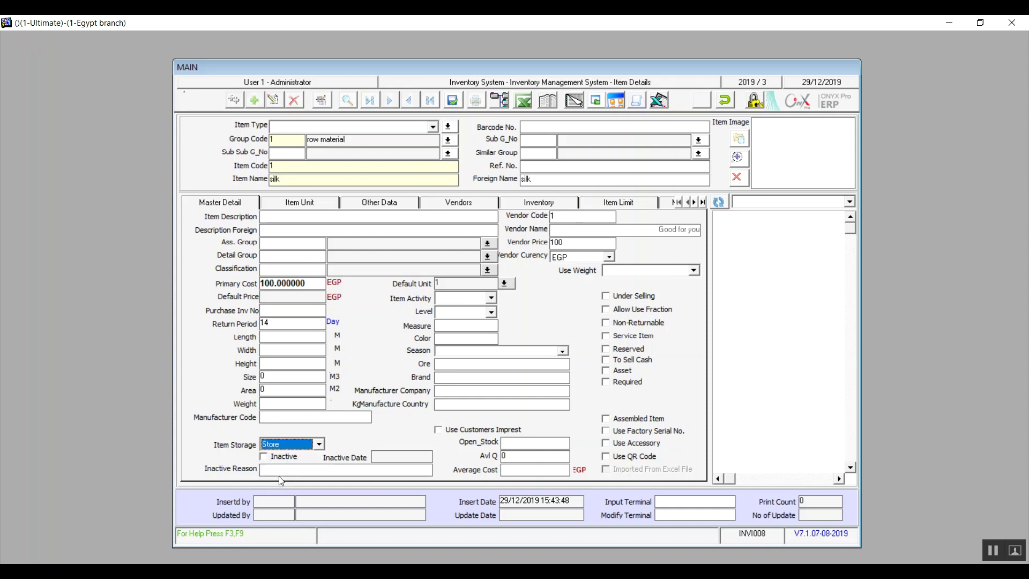
{"action": "left_click", "coordinate": [320, 445]}
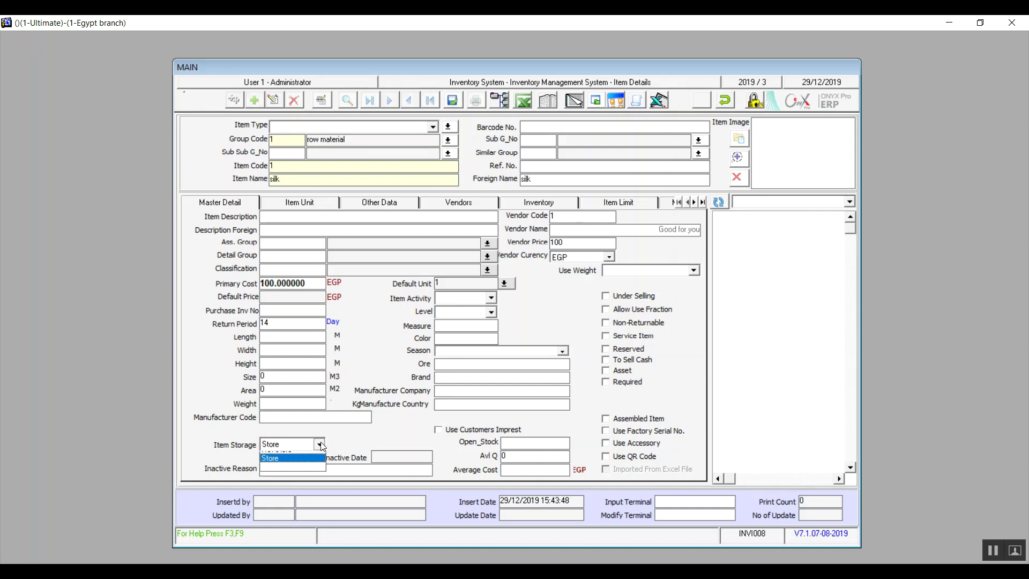
{"action": "left_click", "coordinate": [292, 466]}
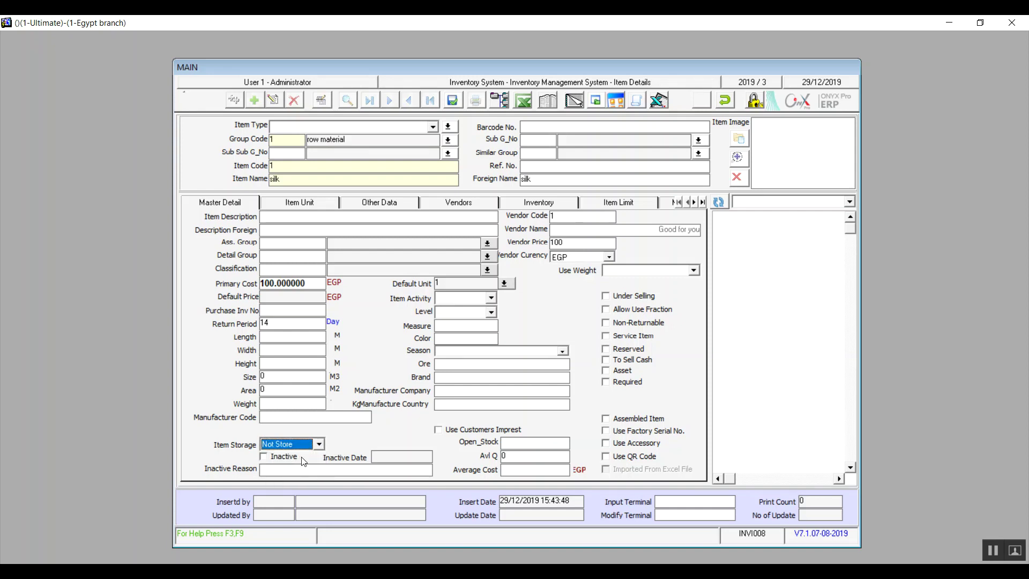
{"action": "left_click", "coordinate": [318, 444]}
{"action": "left_click", "coordinate": [288, 457]}
- Change the Item Name to water and copy the same name into Foreign Name
{"action": "left_click", "coordinate": [287, 179]}
{"action": "key", "text": "BackSpace"}
{"action": "key", "text": "BackSpace"}
{"action": "key", "text": "BackSpace"}
{"action": "key", "text": "BackSpace"}
{"action": "type", "text": "water"}
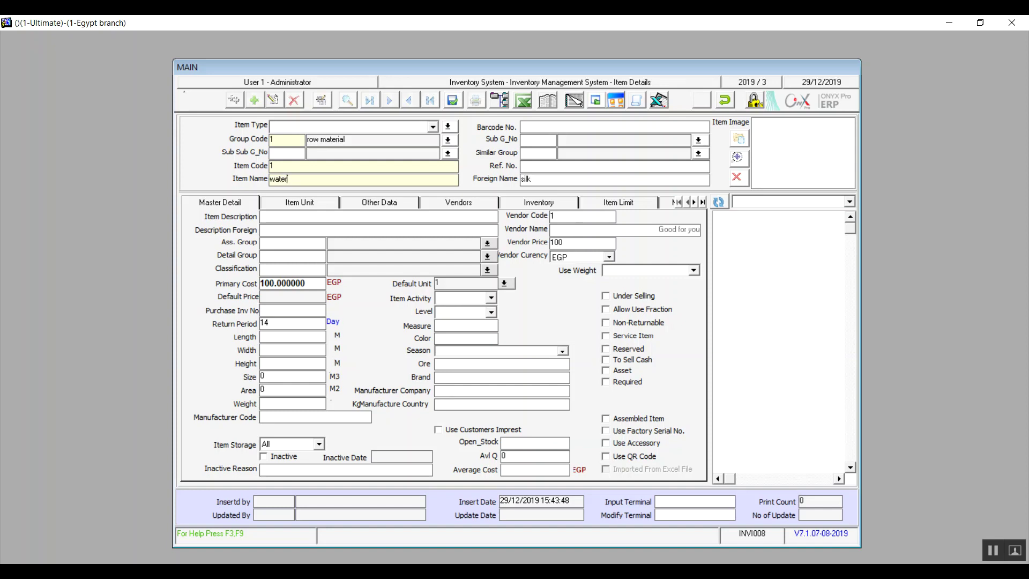
{"action": "double_click", "coordinate": [286, 179]}
{"action": "key", "text": "ctrl+c"}
{"action": "double_click", "coordinate": [536, 183]}
{"action": "key", "text": "ctrl+v"}
- Examine the Avl Q field and the item option checkboxes, including Under Selling, Non-Returnable, Reserved, To Sell Cash and Use Factory Serial No
{"action": "key", "text": "BackSpace"}
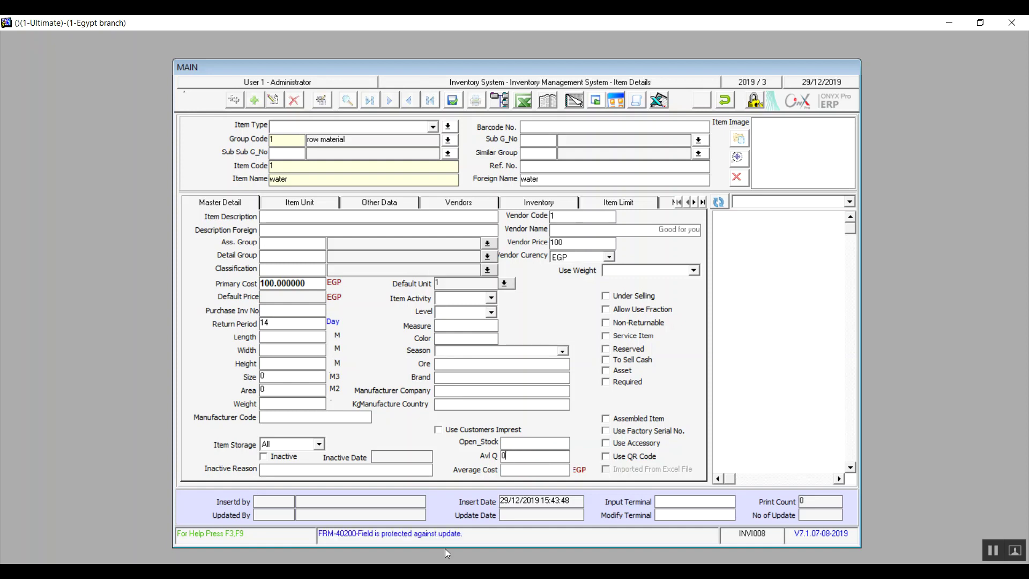
{"action": "left_click", "coordinate": [517, 454]}
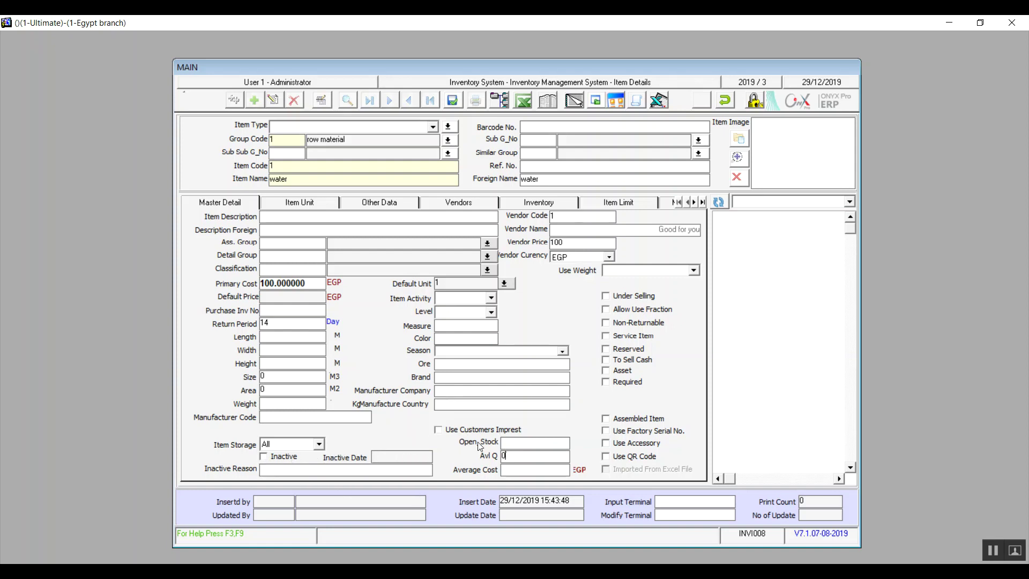
{"action": "left_click", "coordinate": [608, 300]}
{"action": "left_click", "coordinate": [609, 329]}
{"action": "left_click", "coordinate": [607, 351]}
{"action": "left_click", "coordinate": [607, 360]}
{"action": "left_click", "coordinate": [621, 352]}
{"action": "left_click", "coordinate": [605, 433]}
{"action": "left_click", "coordinate": [608, 431]}
{"action": "left_click", "coordinate": [614, 431]}
{"action": "left_click", "coordinate": [637, 460]}
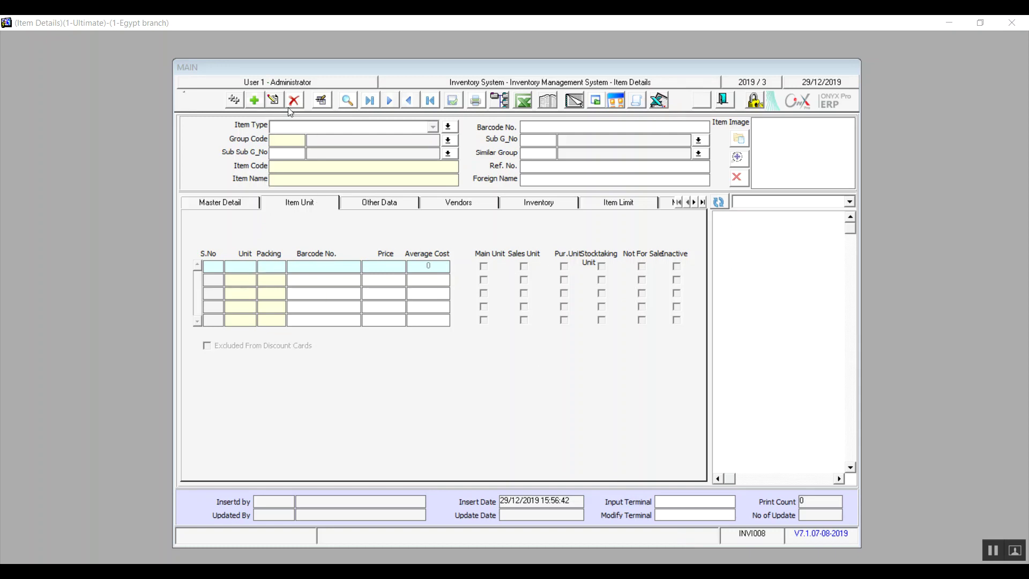
- Start a new item with unit 1, LETTER, as Main Unit and Sales Unit, and mark it Excluded From Discount Cards
{"action": "left_click", "coordinate": [254, 103]}
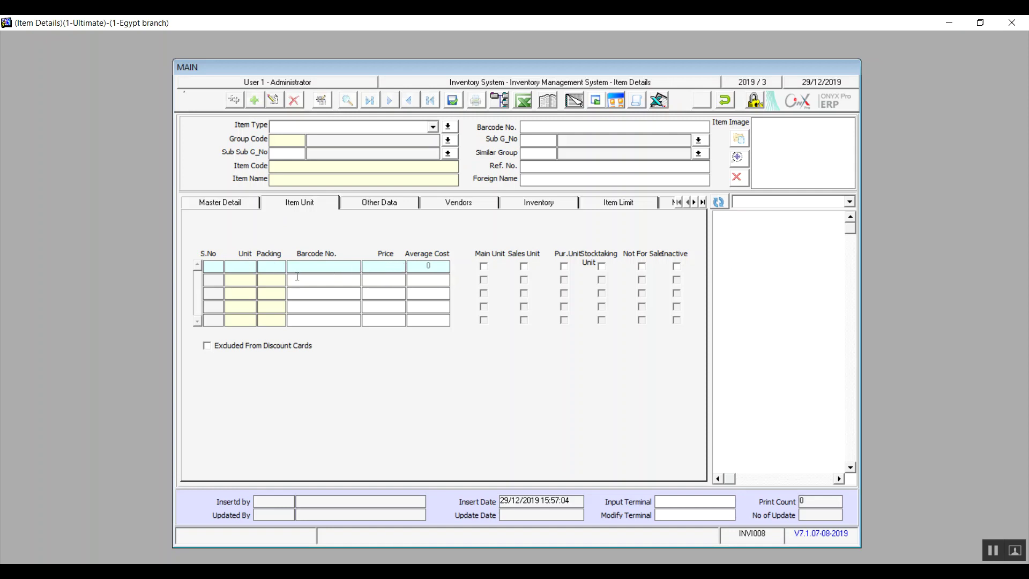
{"action": "double_click", "coordinate": [245, 268]}
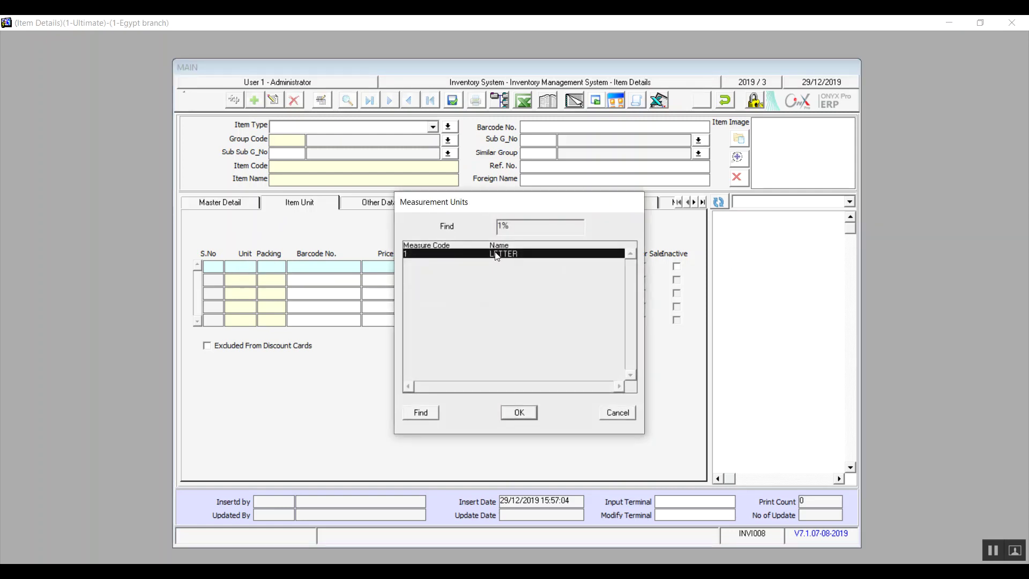
{"action": "double_click", "coordinate": [497, 256]}
{"action": "left_click", "coordinate": [483, 267]}
{"action": "left_click", "coordinate": [523, 266]}
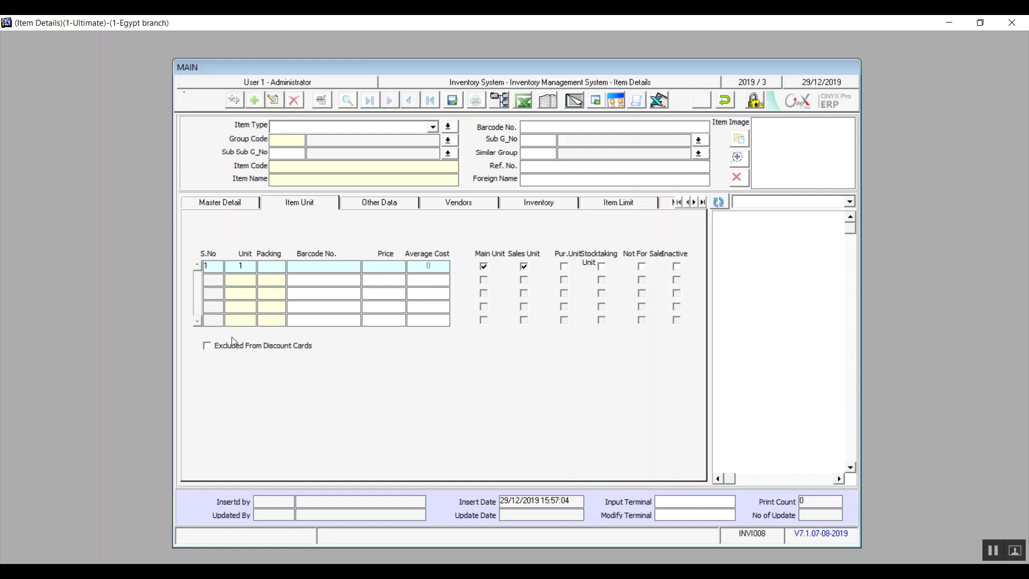
{"action": "left_click", "coordinate": [208, 346]}
- Mark the item as Guaranteed in Other Data, trying Allow Free Qty. and clearing it again
{"action": "left_click", "coordinate": [376, 206]}
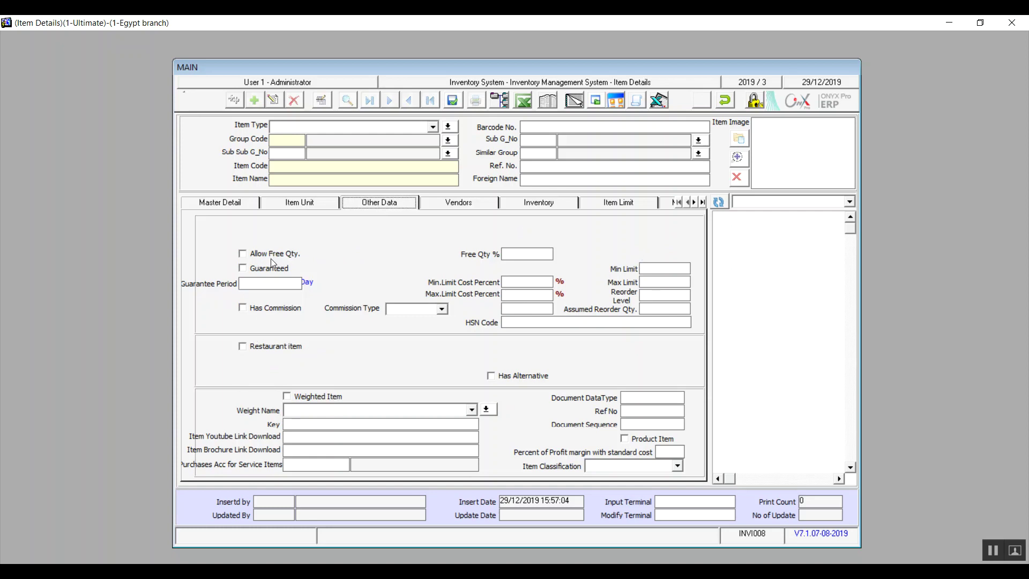
{"action": "left_click", "coordinate": [252, 254]}
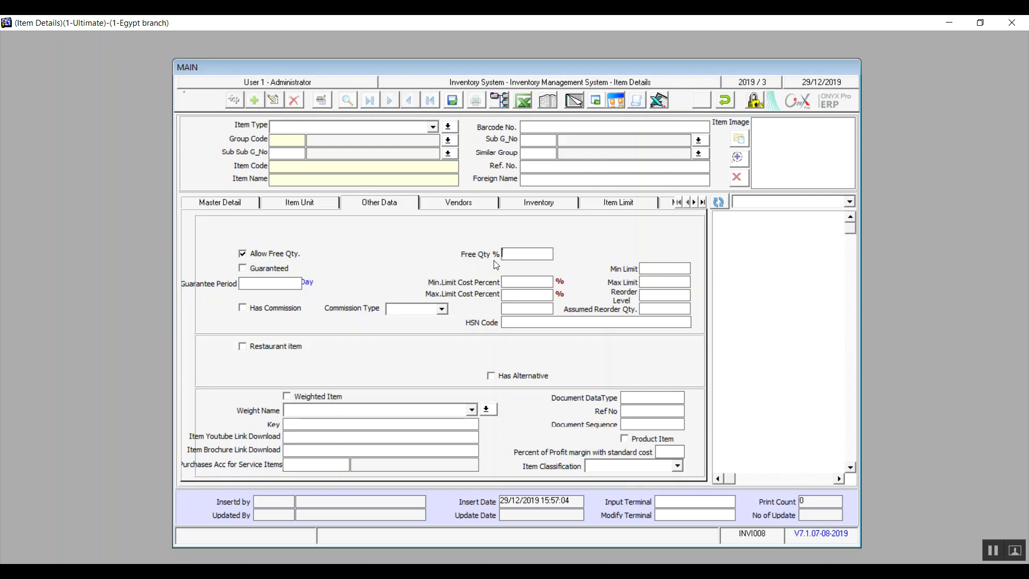
{"action": "left_click", "coordinate": [268, 271]}
{"action": "left_click", "coordinate": [261, 255]}
{"action": "left_click", "coordinate": [292, 282]}
- Set the item's Reorder Level to 10 and its Assumed Reorder Qty. to 100
{"action": "left_click", "coordinate": [654, 311]}
{"action": "left_click", "coordinate": [642, 308]}
{"action": "type", "text": "10"}
{"action": "left_click", "coordinate": [680, 309]}
{"action": "type", "text": "1000"}
{"action": "key", "text": "BackSpace"}
- Give the item a commission of type 1- Percent with a value of .02
{"action": "left_click", "coordinate": [266, 312]}
{"action": "left_click", "coordinate": [443, 310]}
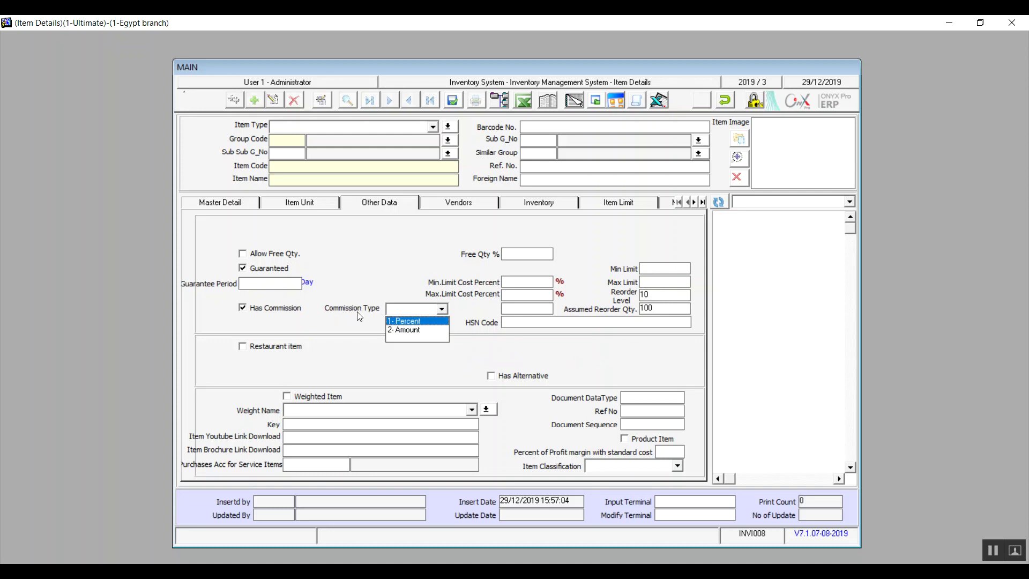
{"action": "left_click", "coordinate": [407, 321]}
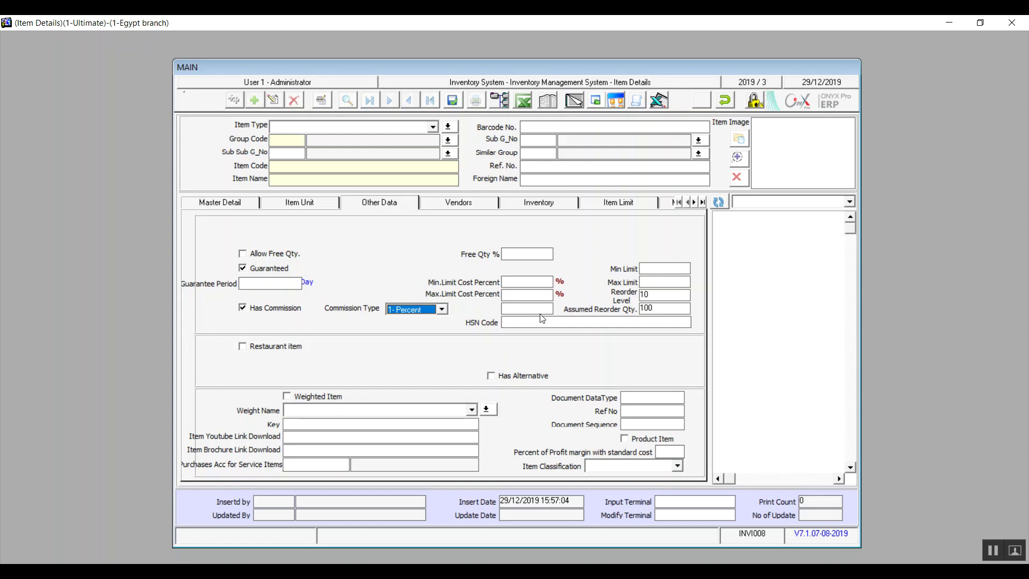
{"action": "left_click", "coordinate": [508, 308]}
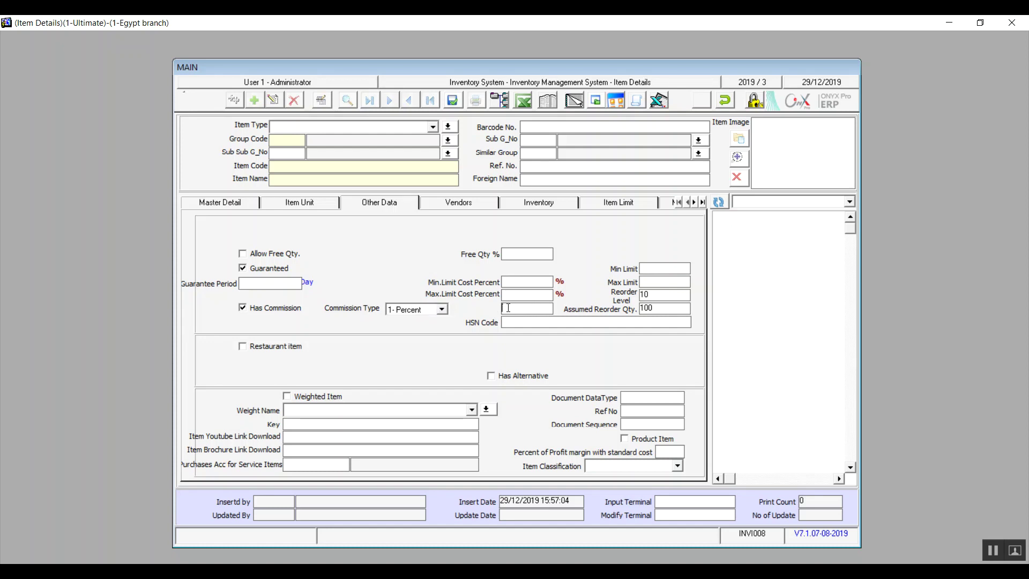
{"action": "type", "text": ".02"}
- Mark the item as a Weighted Item, leaving Restaurant item and Has Alternative cleared
{"action": "left_click", "coordinate": [246, 352]}
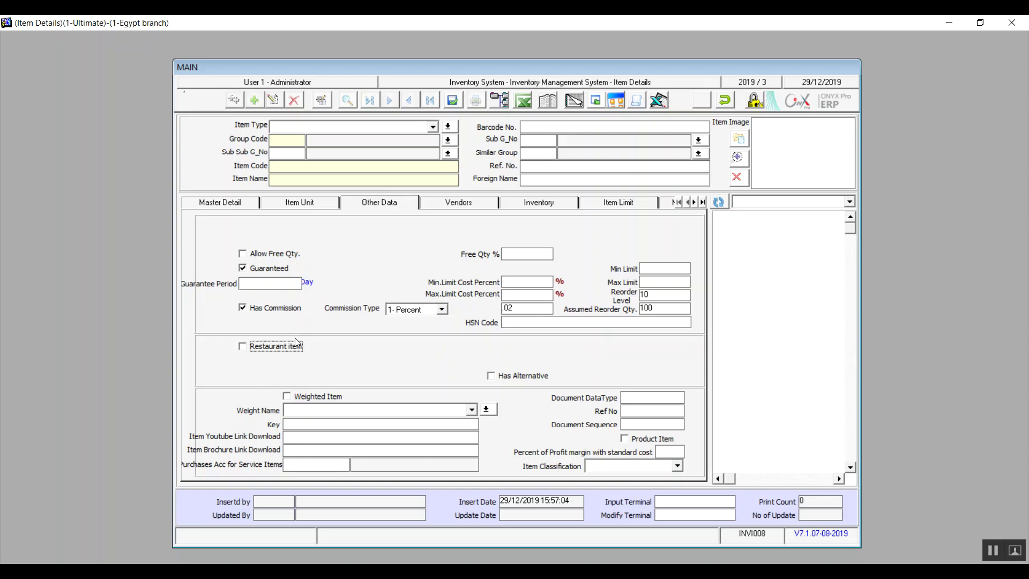
{"action": "left_click", "coordinate": [492, 376]}
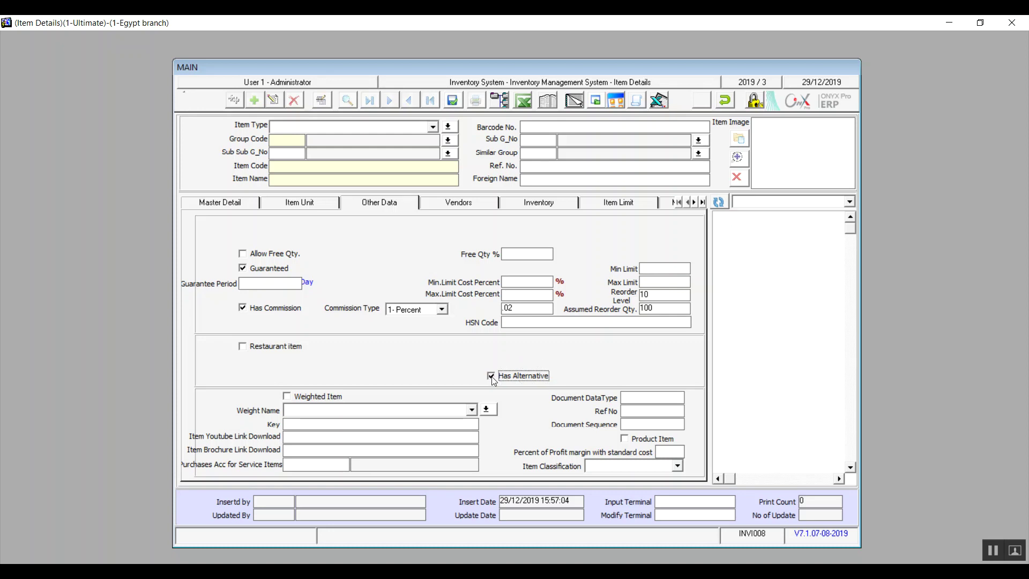
{"action": "left_click", "coordinate": [287, 397]}
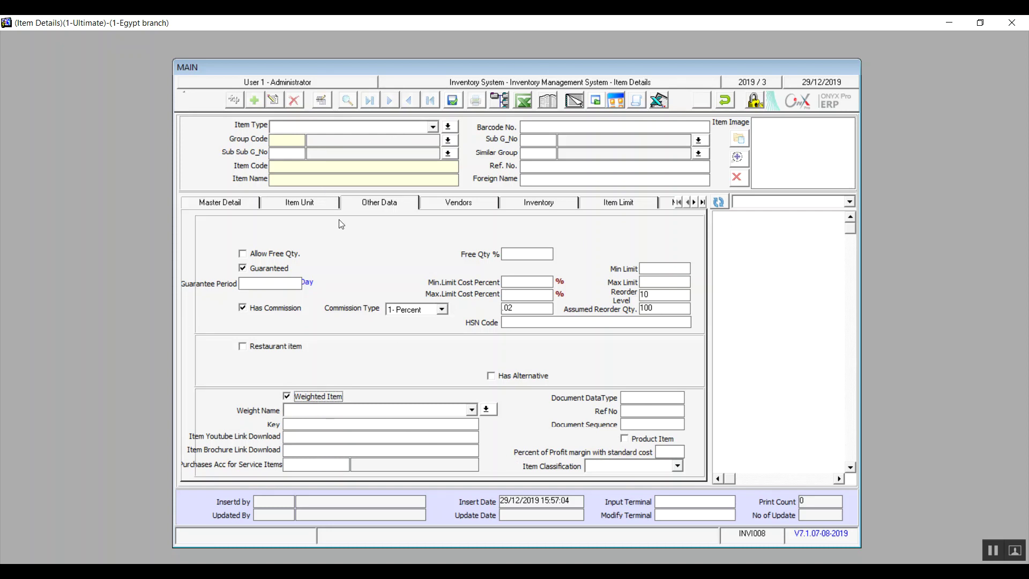
- Add vendor 1, Good for you, to the first row of the item's vendor list
{"action": "left_click", "coordinate": [456, 204]}
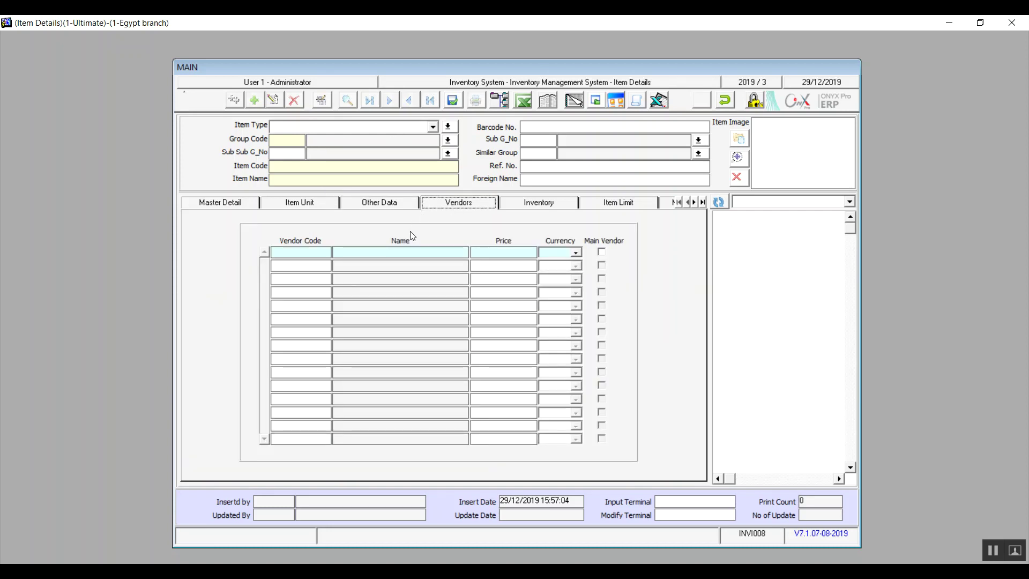
{"action": "left_click", "coordinate": [296, 255]}
{"action": "key", "text": "F9"}
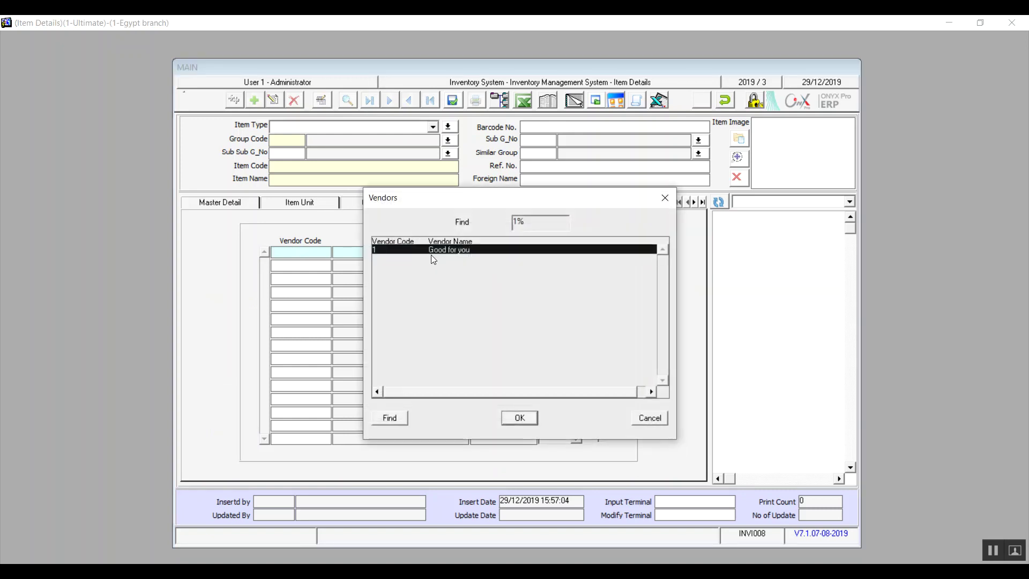
{"action": "double_click", "coordinate": [433, 251]}
{"action": "key", "text": "Return"}
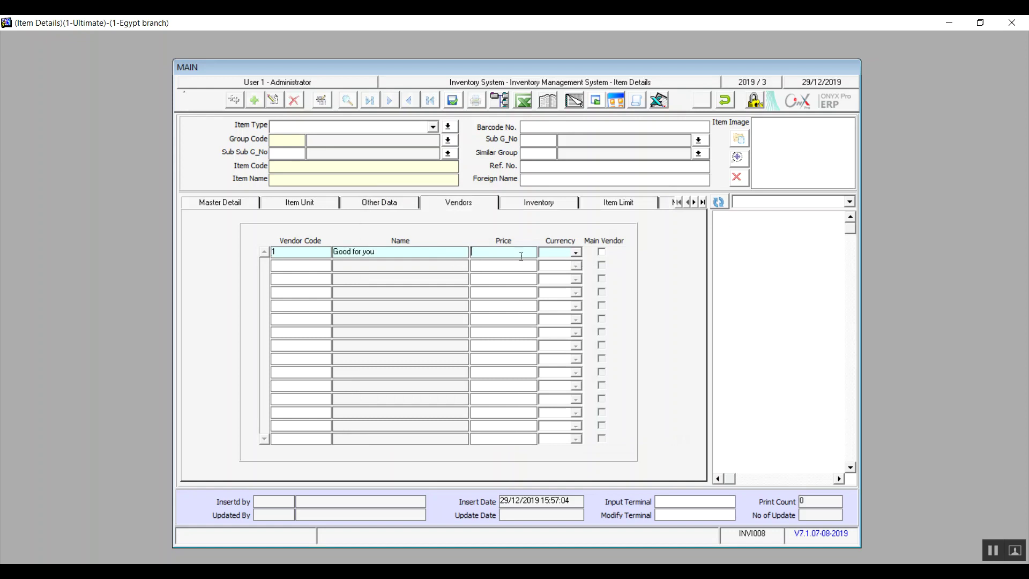
- Give the vendor Good for you a price of 100, choose its currency and mark it as Main Vendor
{"action": "left_click", "coordinate": [400, 255]}
{"action": "type", "text": "100"}
{"action": "left_click", "coordinate": [575, 251]}
{"action": "left_click", "coordinate": [558, 265]}
{"action": "left_click", "coordinate": [602, 252]}
- Try to look up a warehouse in the item's Inventory list, and examine the W.H Name and Inactive columns
{"action": "left_click", "coordinate": [545, 209]}
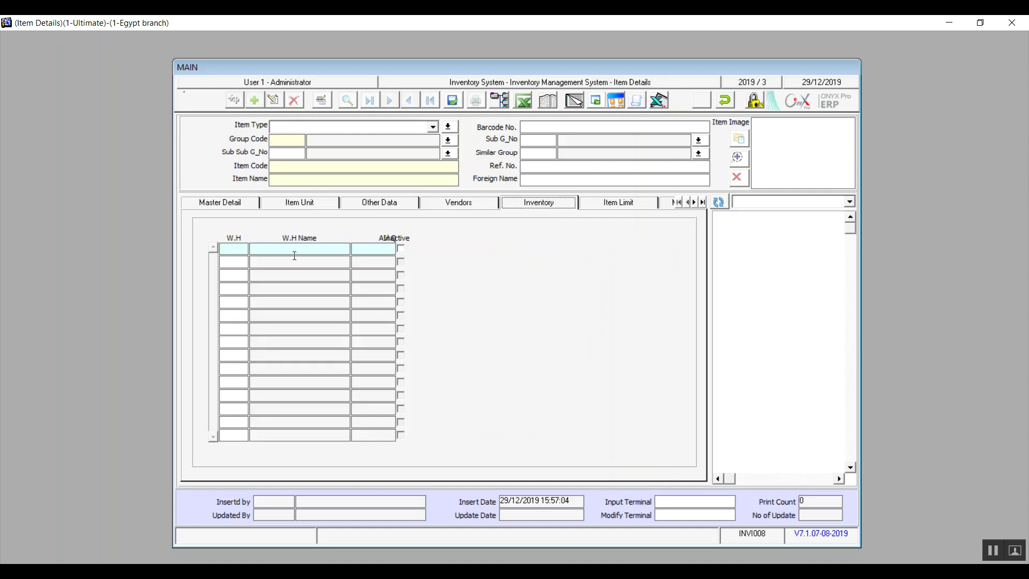
{"action": "left_click", "coordinate": [237, 250]}
{"action": "key", "text": "F9"}
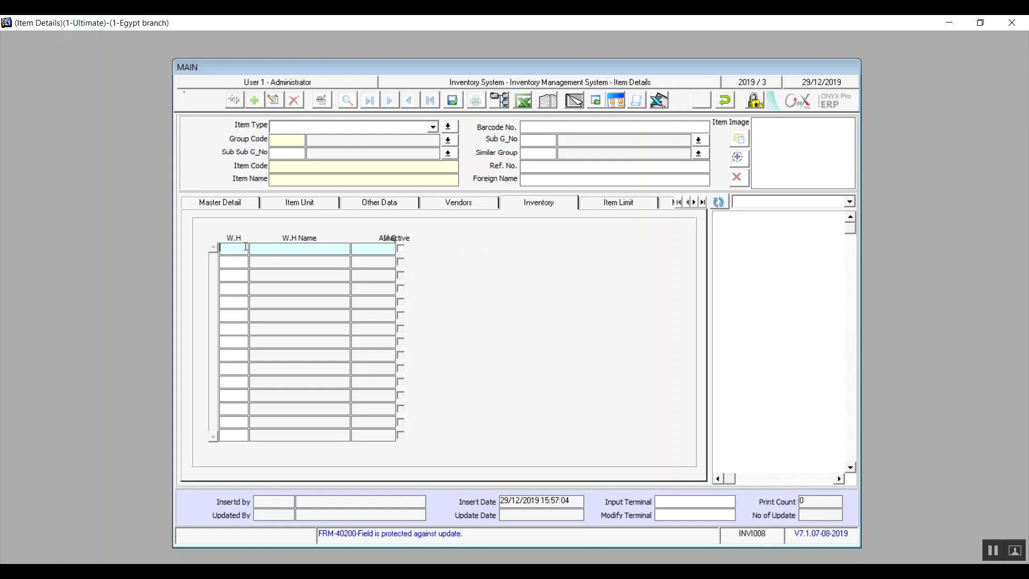
{"action": "left_click", "coordinate": [260, 250]}
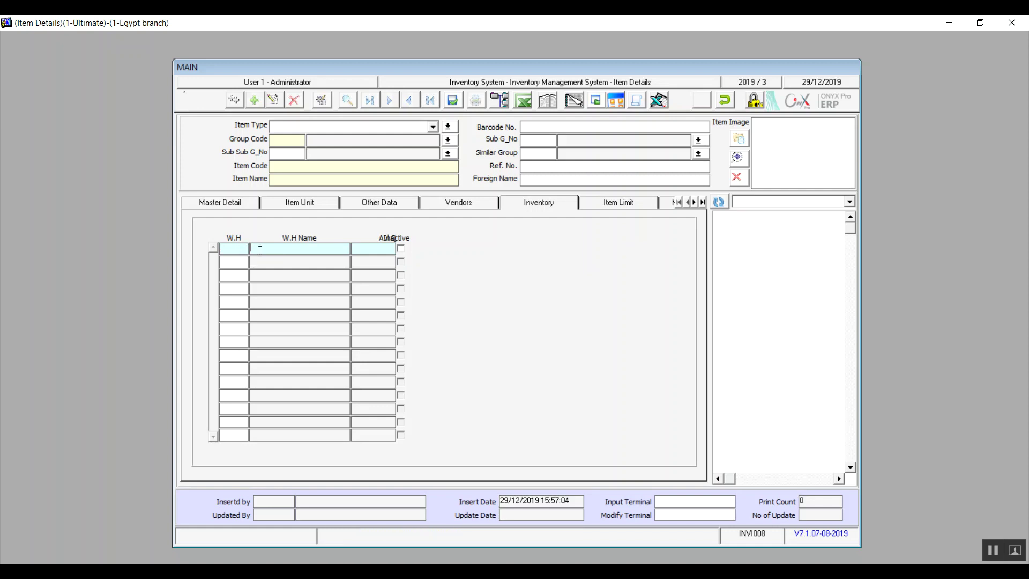
{"action": "left_click", "coordinate": [236, 252]}
{"action": "left_click", "coordinate": [401, 251]}
{"action": "left_click", "coordinate": [402, 252]}
- Examine the Item Limit list, from the Unit column through to Assumed Reorder Qty
{"action": "left_click", "coordinate": [618, 207]}
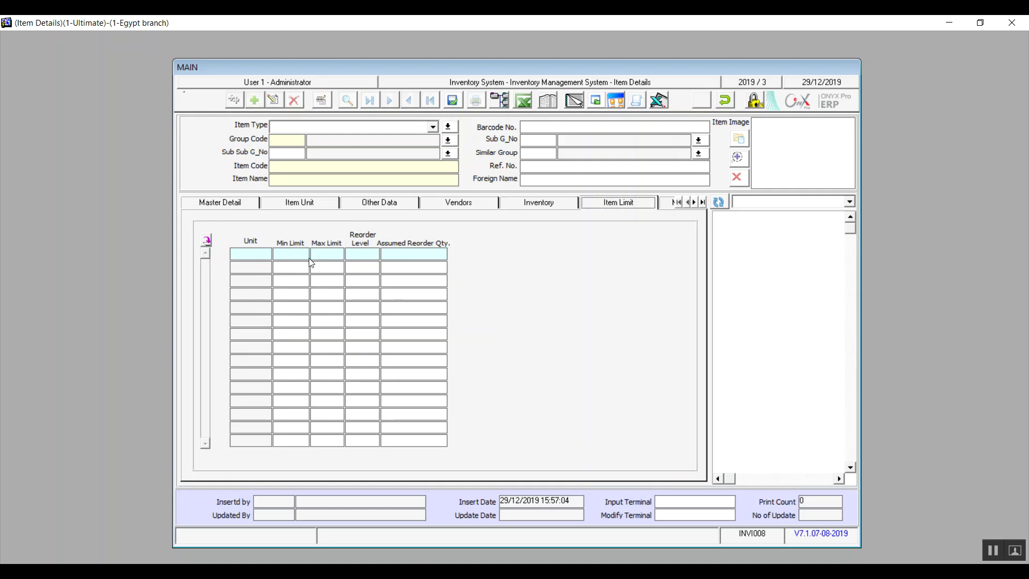
{"action": "left_click", "coordinate": [245, 255]}
{"action": "left_click", "coordinate": [406, 255]}
- Examine the Movement Type data and its Branch and Doc Type filters
{"action": "left_click", "coordinate": [668, 203]}
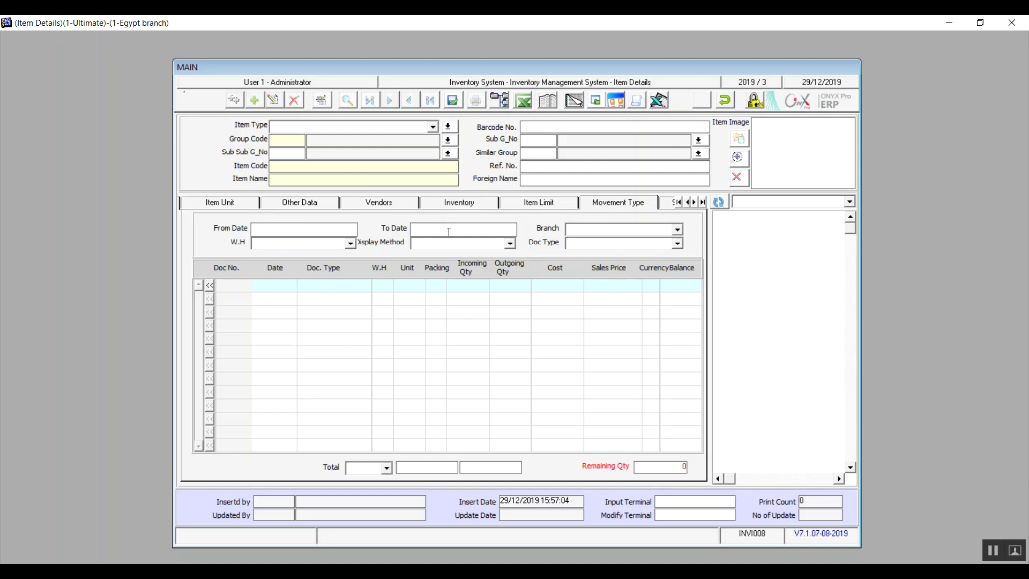
{"action": "left_click", "coordinate": [613, 231]}
{"action": "left_click", "coordinate": [617, 242]}
{"action": "left_click", "coordinate": [609, 245]}
{"action": "left_click", "coordinate": [608, 244]}
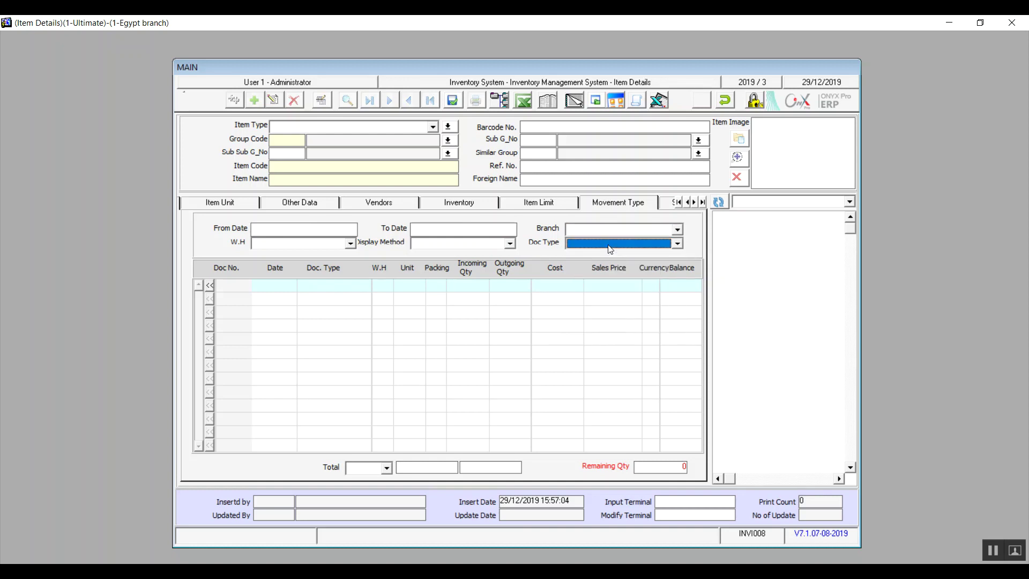
- Show the Sales Turn Over data for warehouse 1-row material and examine its Month, Net Sales and Avg Daily Sales columns
{"action": "left_click", "coordinate": [674, 206]}
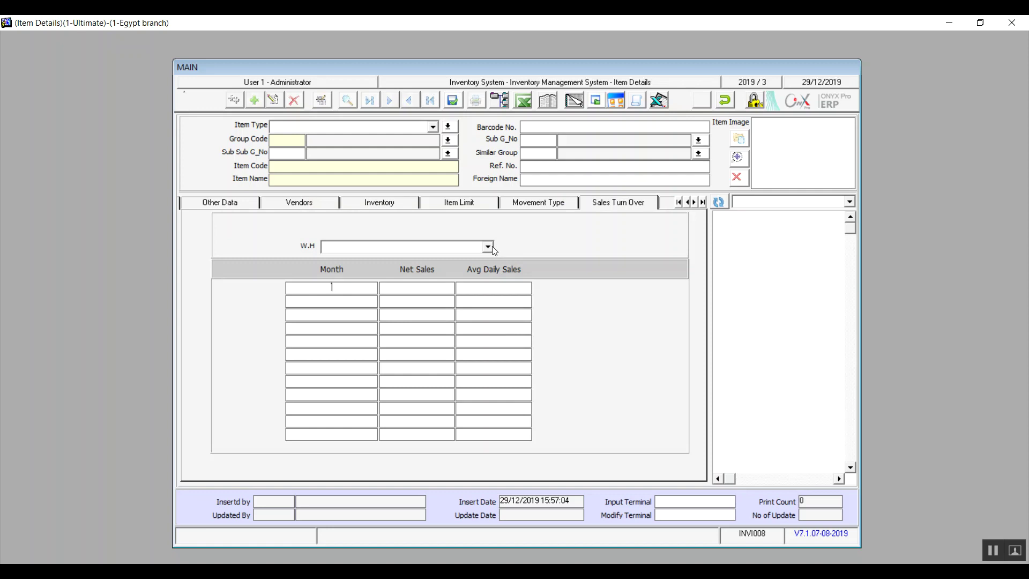
{"action": "left_click", "coordinate": [488, 247]}
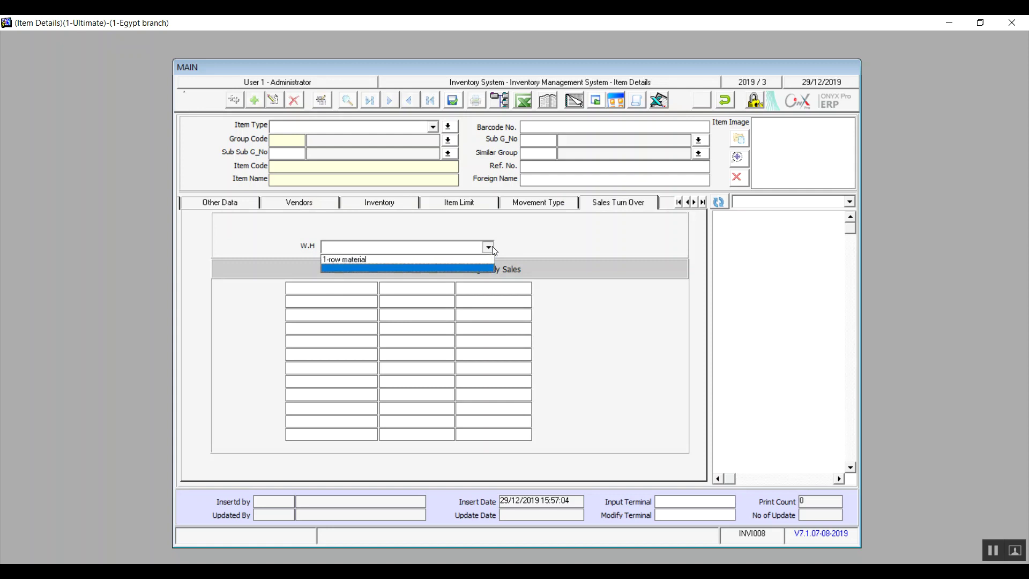
{"action": "left_click", "coordinate": [403, 262]}
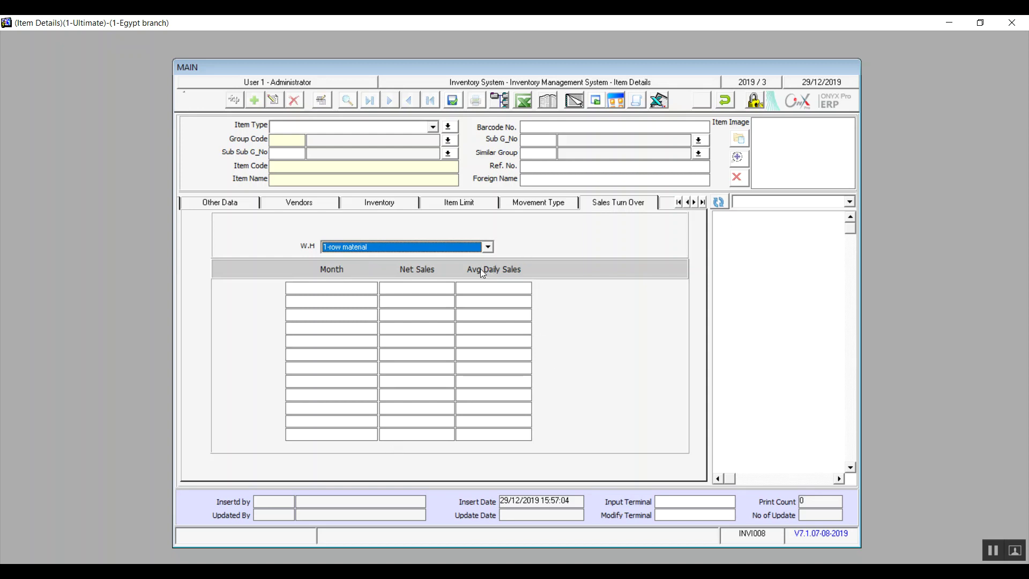
{"action": "left_click", "coordinate": [329, 285]}
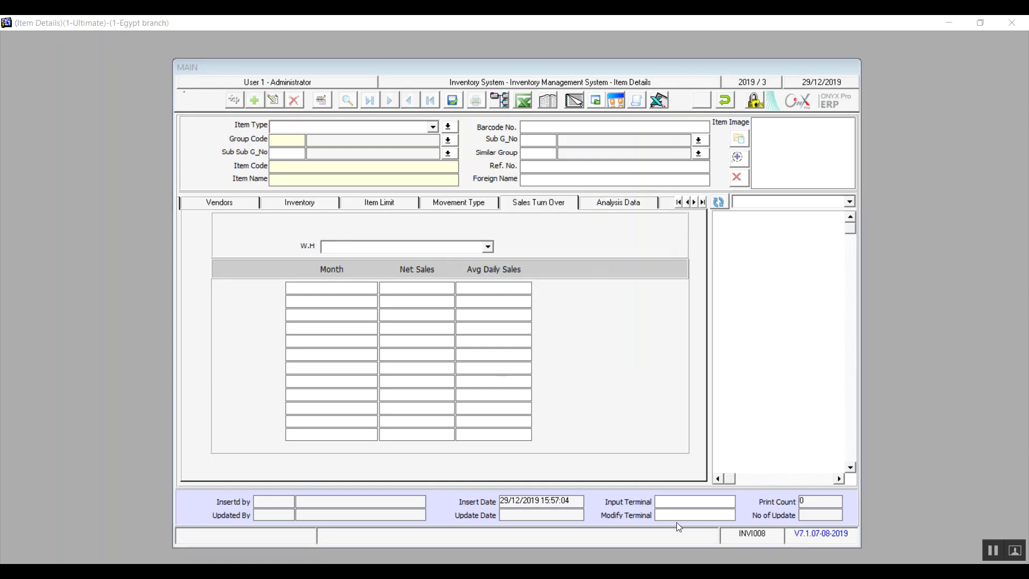
- View the Analysis Data for warehouse 1-row material
{"action": "left_click", "coordinate": [628, 202]}
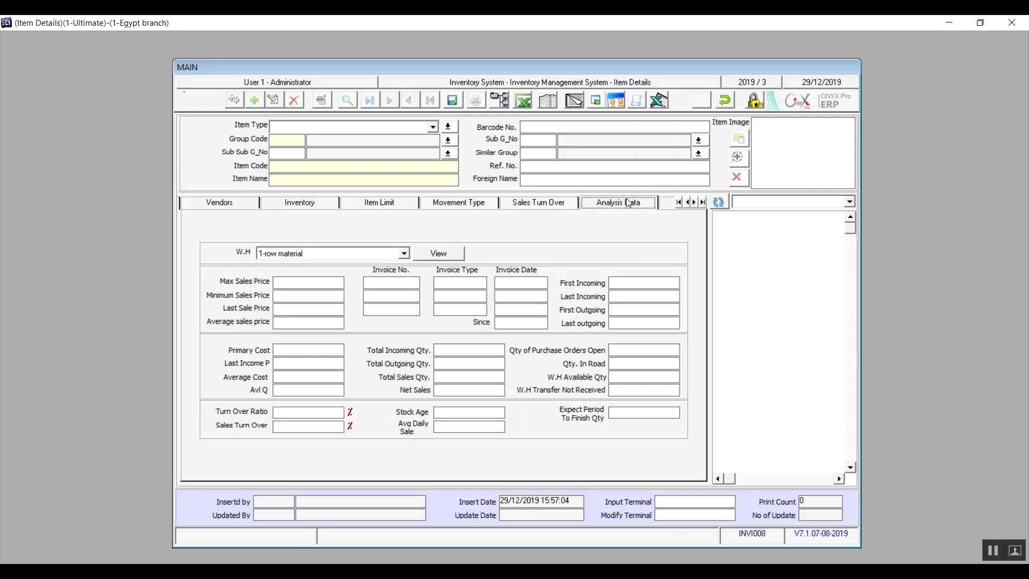
{"action": "left_click", "coordinate": [403, 255]}
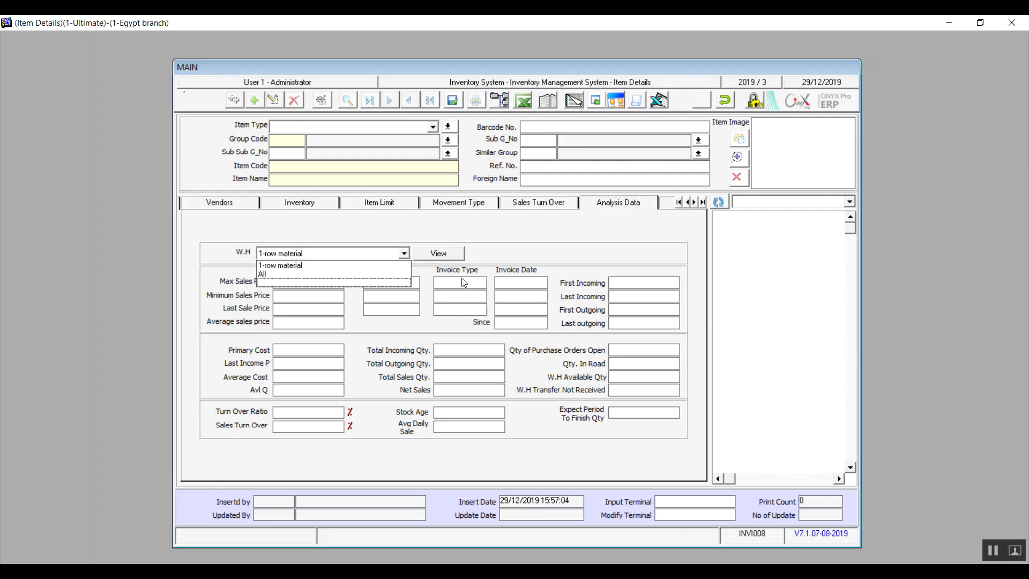
{"action": "left_click", "coordinate": [446, 254]}
{"action": "left_click", "coordinate": [445, 253]}
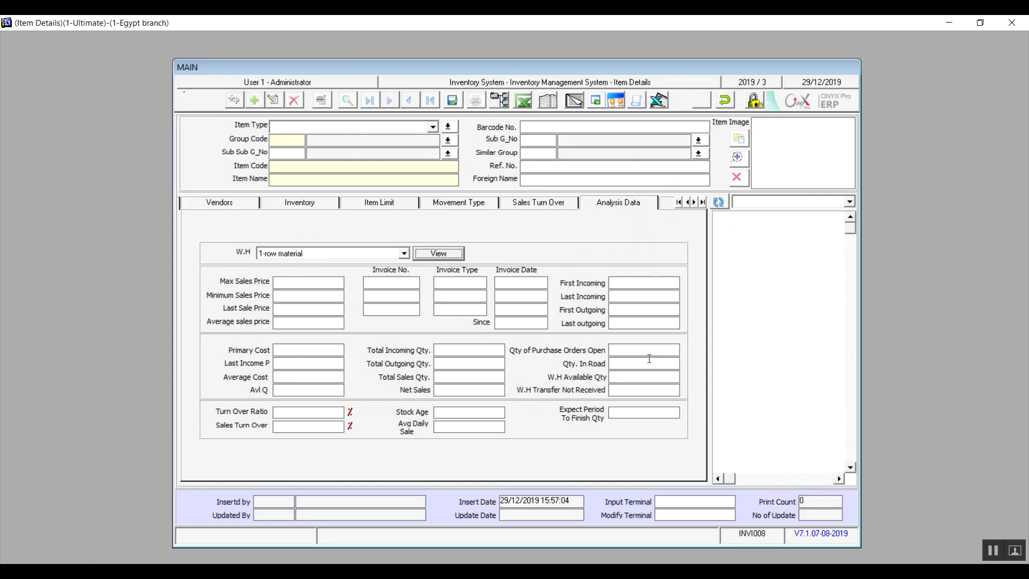
- Examine the item's Prices and Compound Items lists, including a look at the linked Assembling Compound Items screen
{"action": "left_click", "coordinate": [677, 204]}
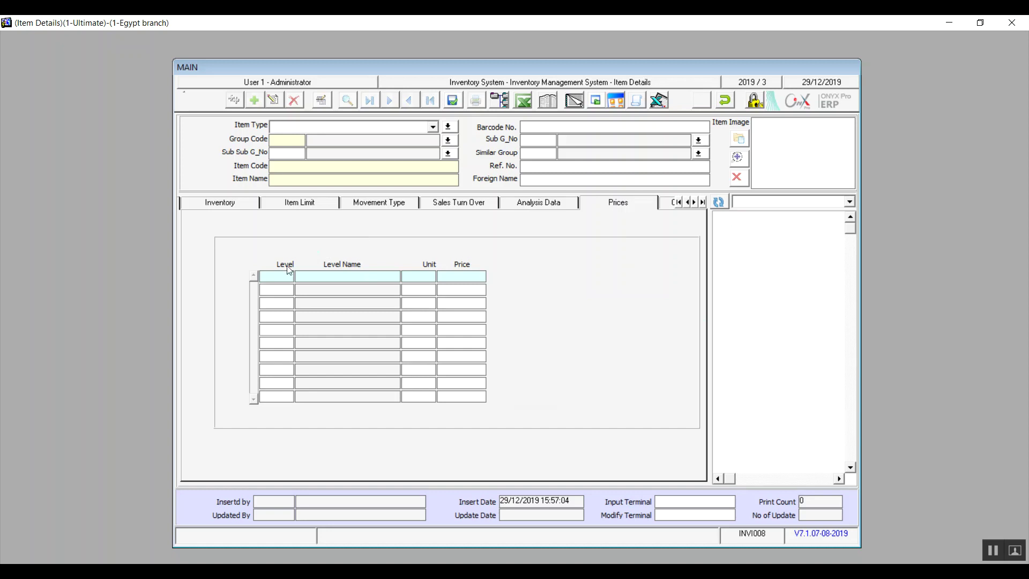
{"action": "left_click", "coordinate": [670, 205]}
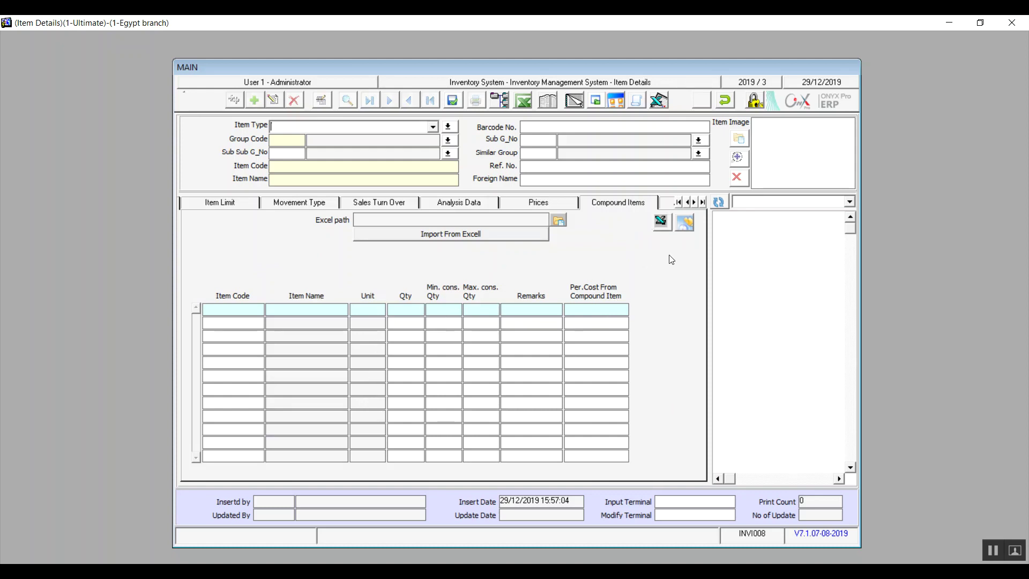
{"action": "left_click", "coordinate": [690, 228]}
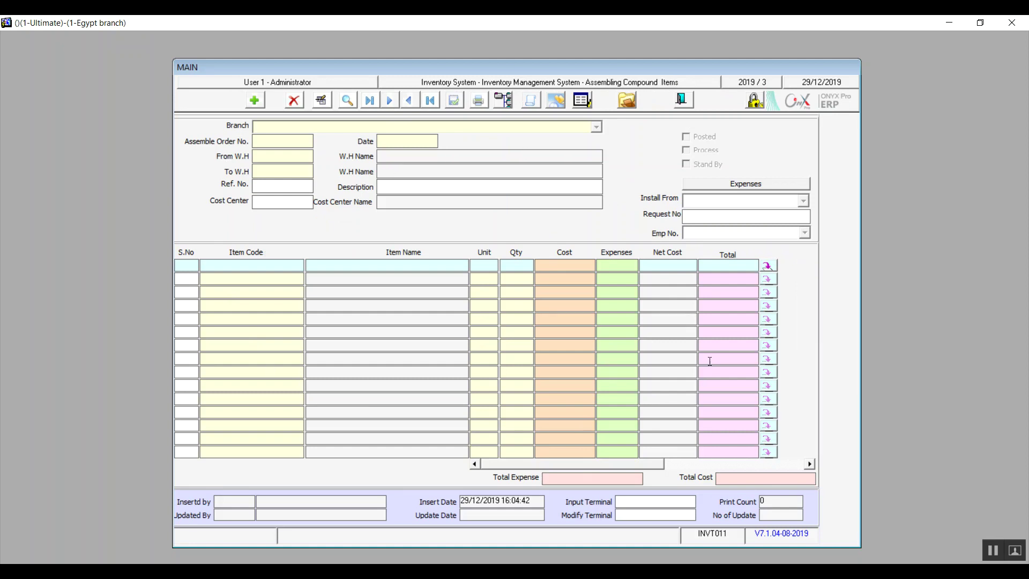
{"action": "left_click", "coordinate": [687, 99]}
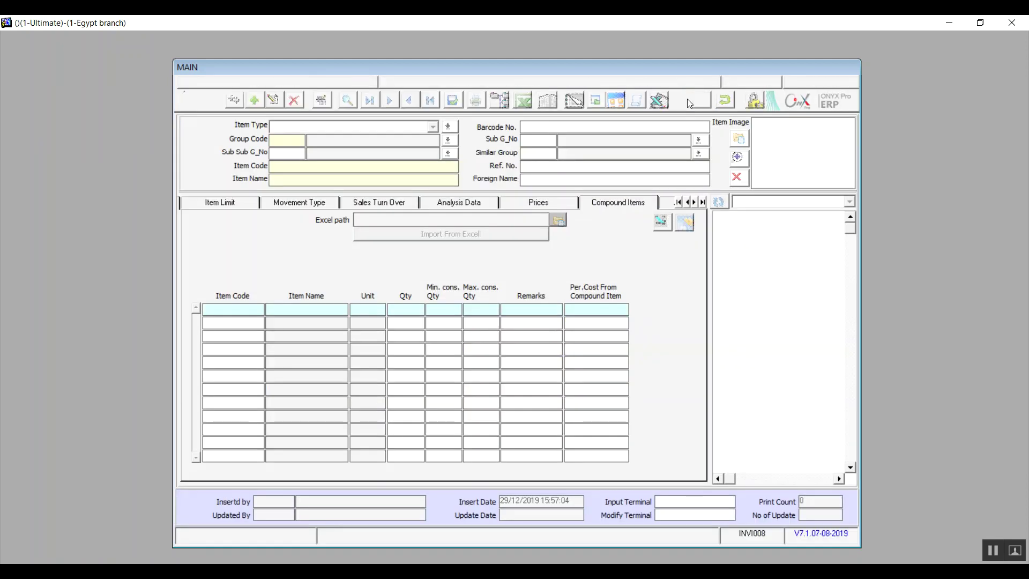
- Examine the Additional Data fields and the Bin Location list with its warehouse number column
{"action": "left_click", "coordinate": [664, 202]}
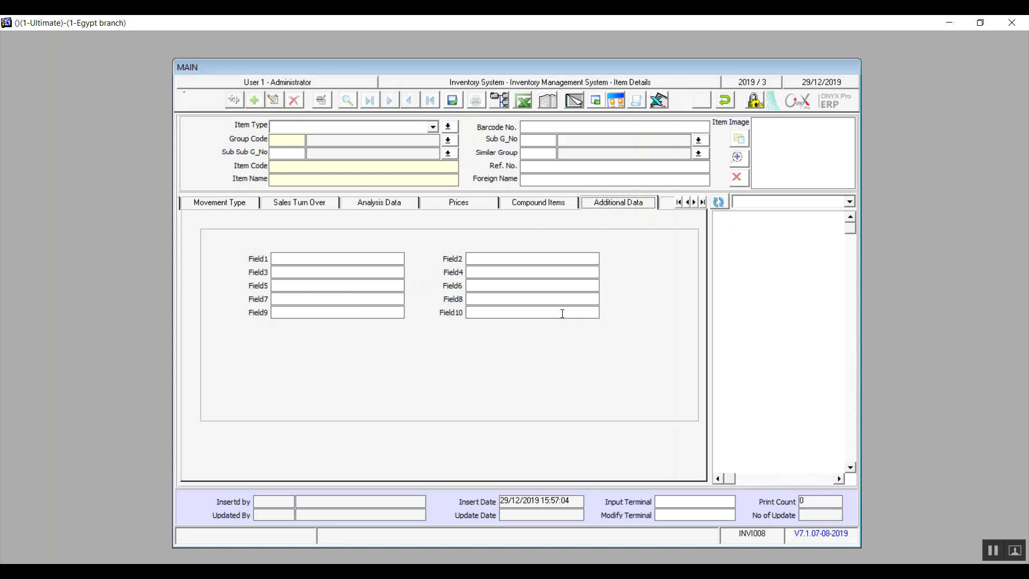
{"action": "left_click", "coordinate": [665, 207]}
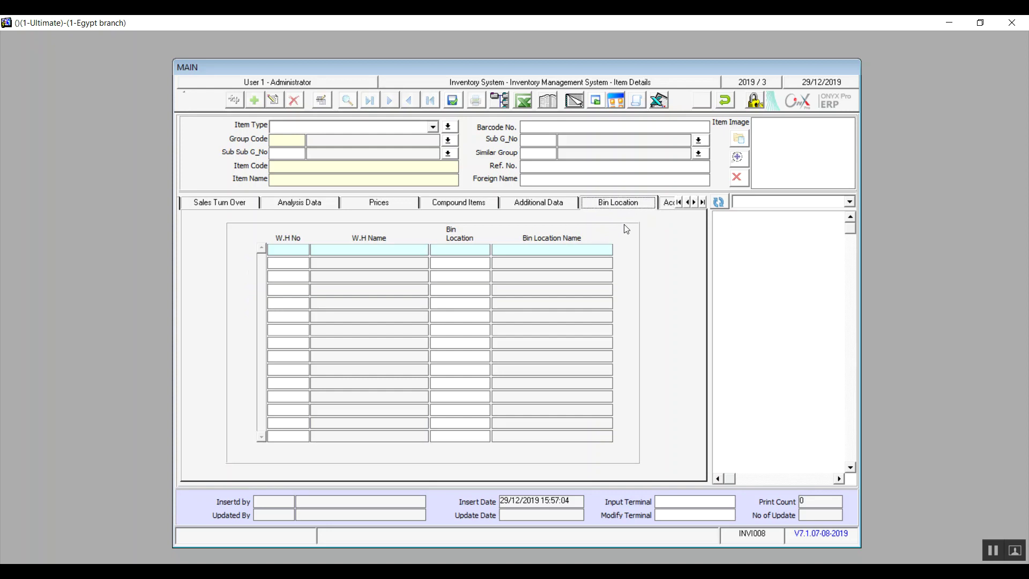
{"action": "left_click", "coordinate": [299, 252]}
- Filter the Accessory Movement data by warehouse 1-row material and document type 6- Incoming
{"action": "left_click", "coordinate": [673, 205]}
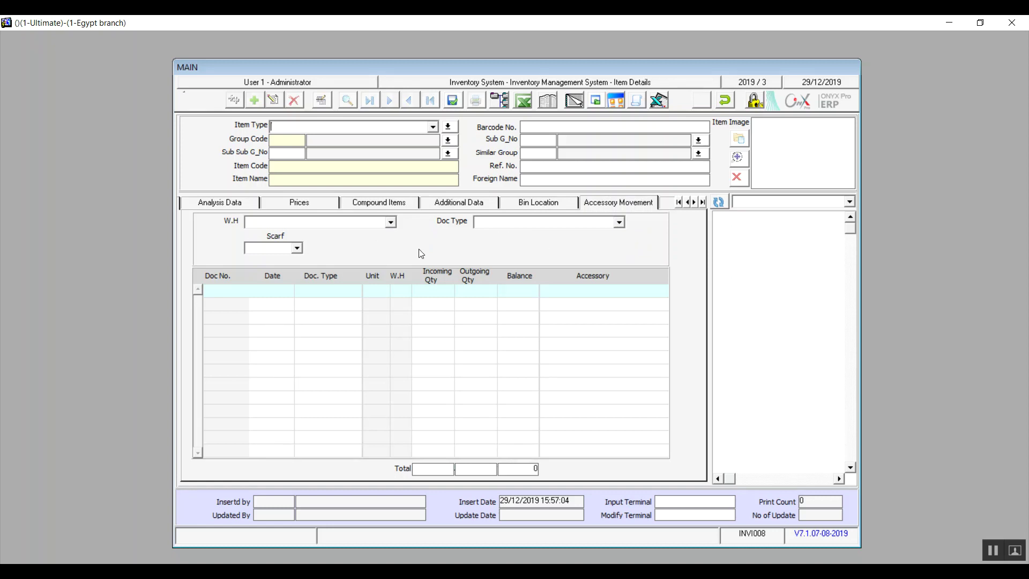
{"action": "left_click", "coordinate": [391, 221]}
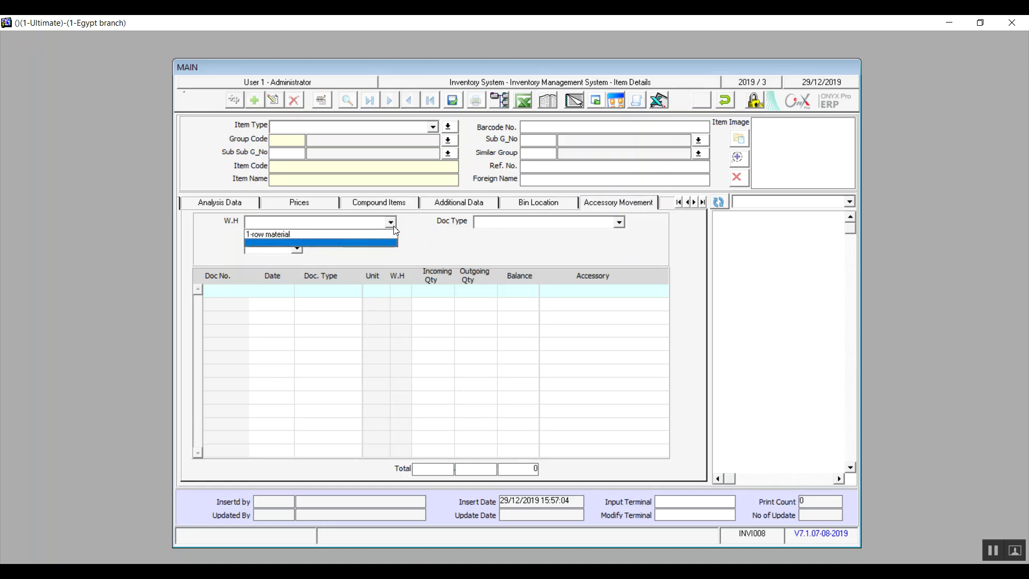
{"action": "left_click", "coordinate": [361, 234]}
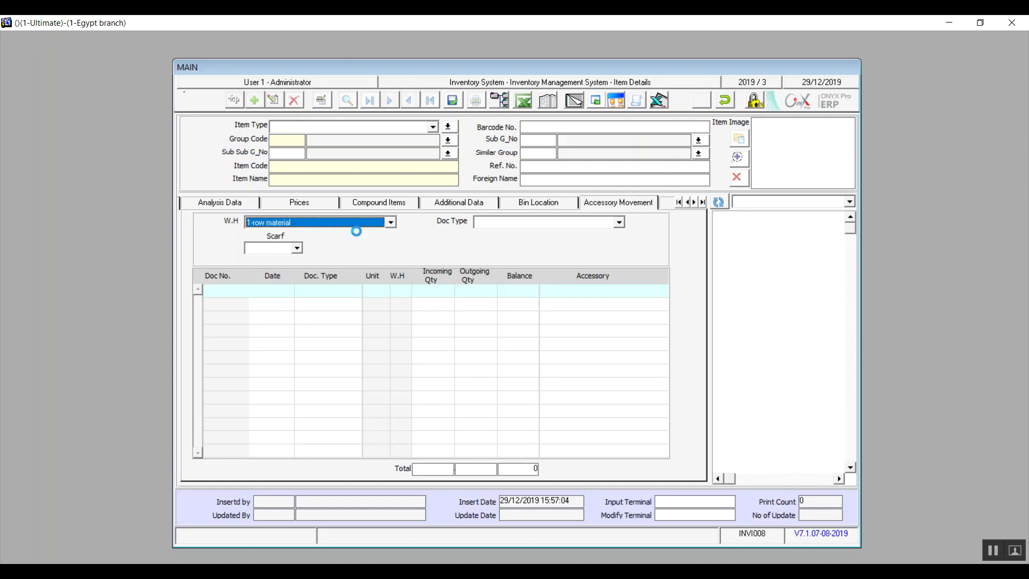
{"action": "left_click", "coordinate": [619, 222]}
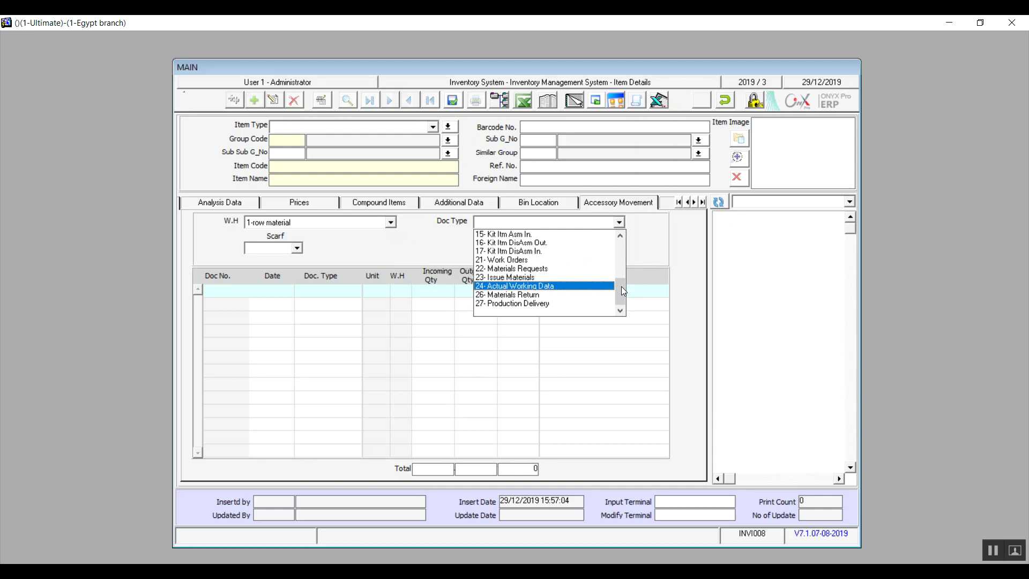
{"action": "left_click_drag", "start_coordinate": [622, 287], "coordinate": [620, 234]}
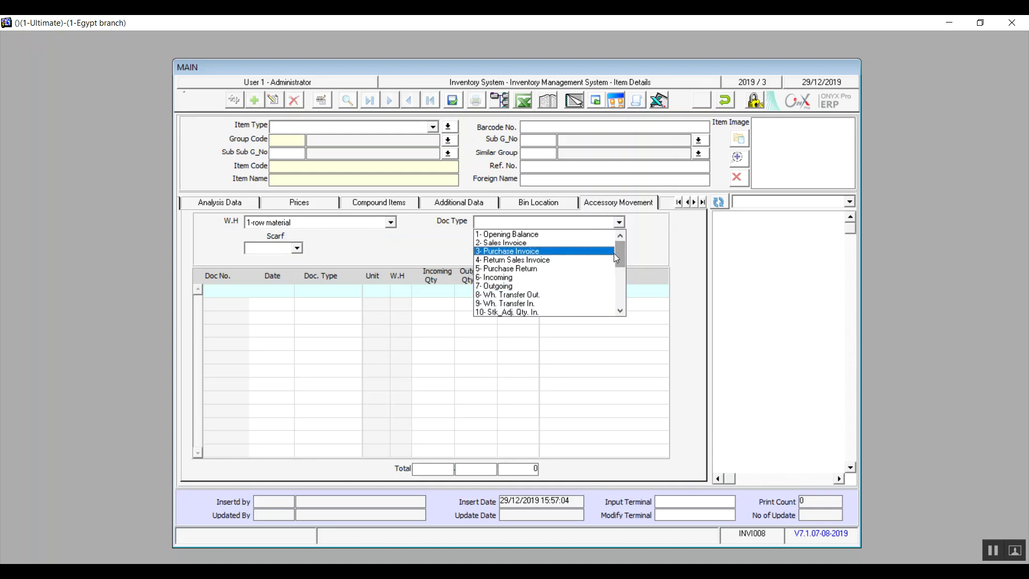
{"action": "left_click_drag", "start_coordinate": [620, 258], "coordinate": [605, 241]}
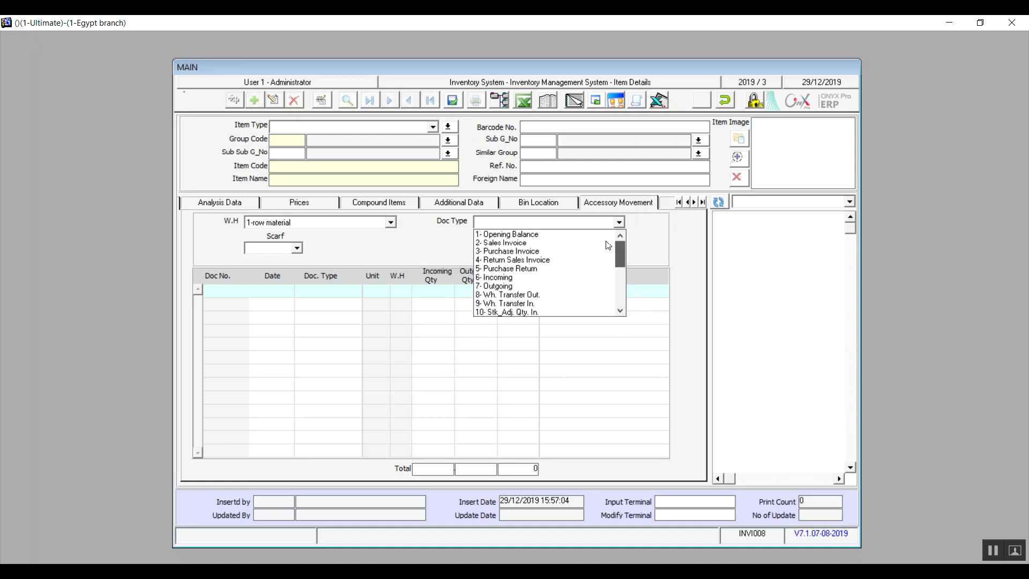
{"action": "left_click", "coordinate": [511, 278]}
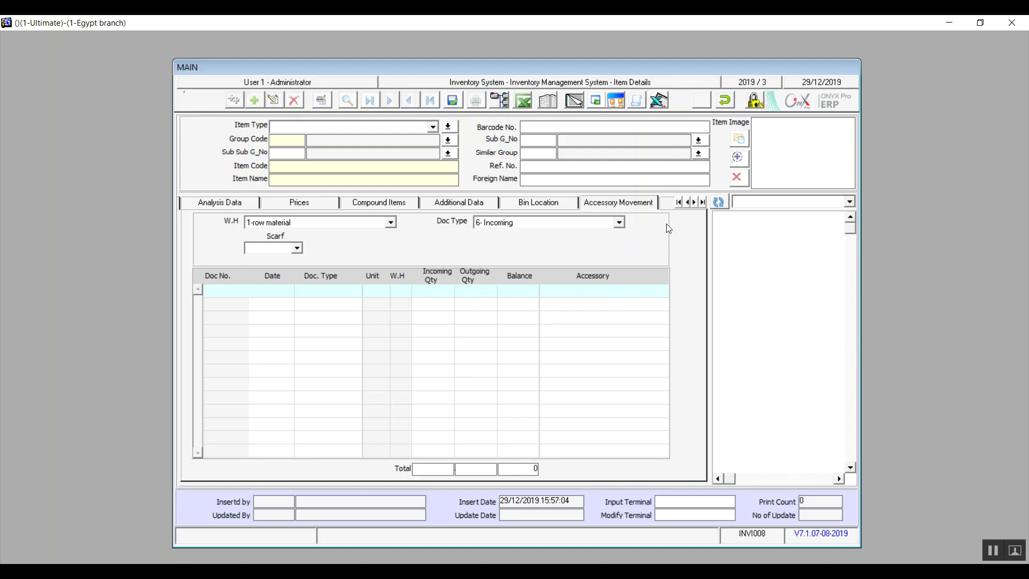
- Examine the Requirements list and try to look up an item code in the Alternative list
{"action": "left_click", "coordinate": [670, 202]}
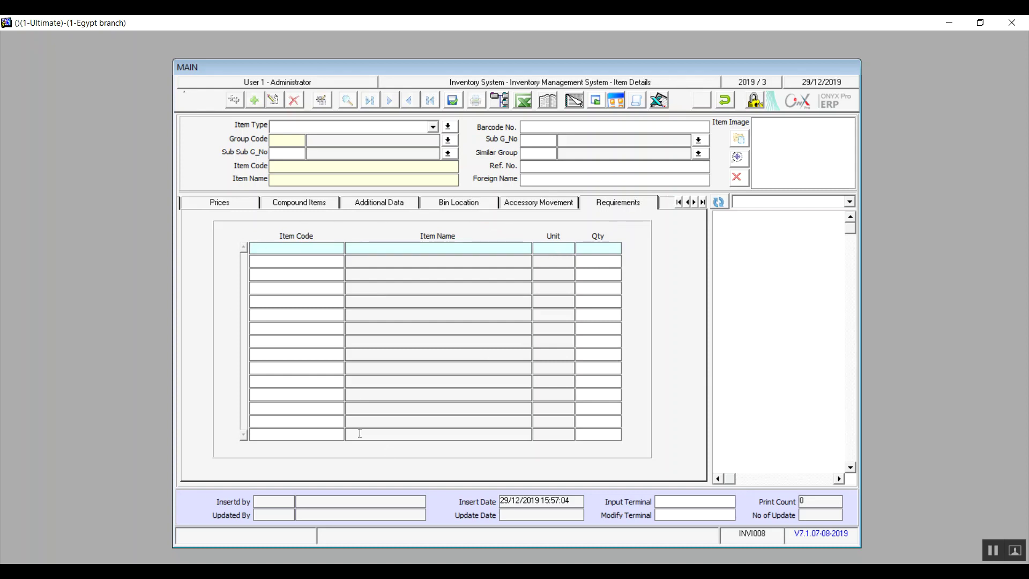
{"action": "left_click", "coordinate": [667, 202]}
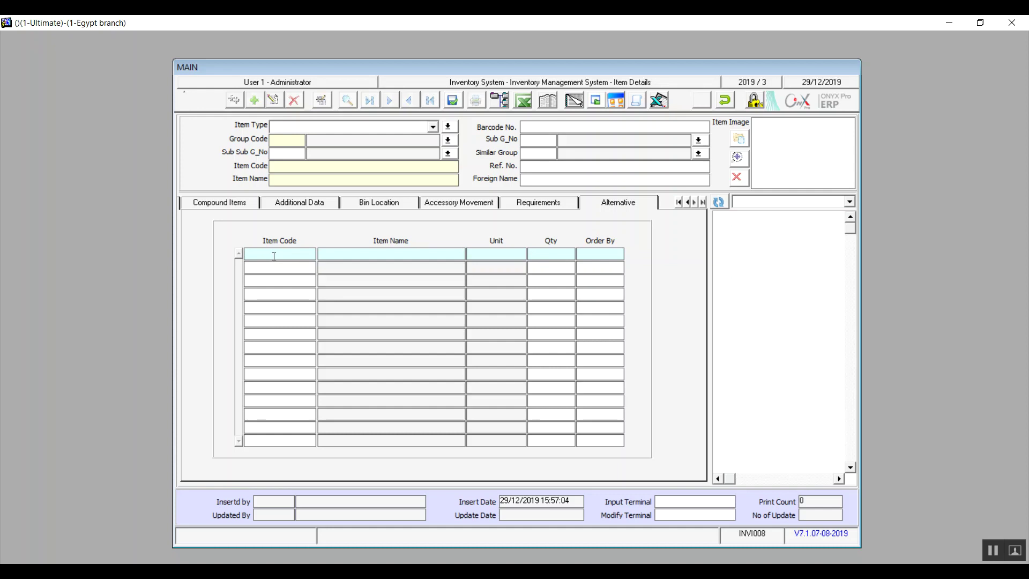
{"action": "key", "text": "F9"}
- Cancel the new item entry and close the Item Details screen
{"action": "left_click", "coordinate": [726, 102]}
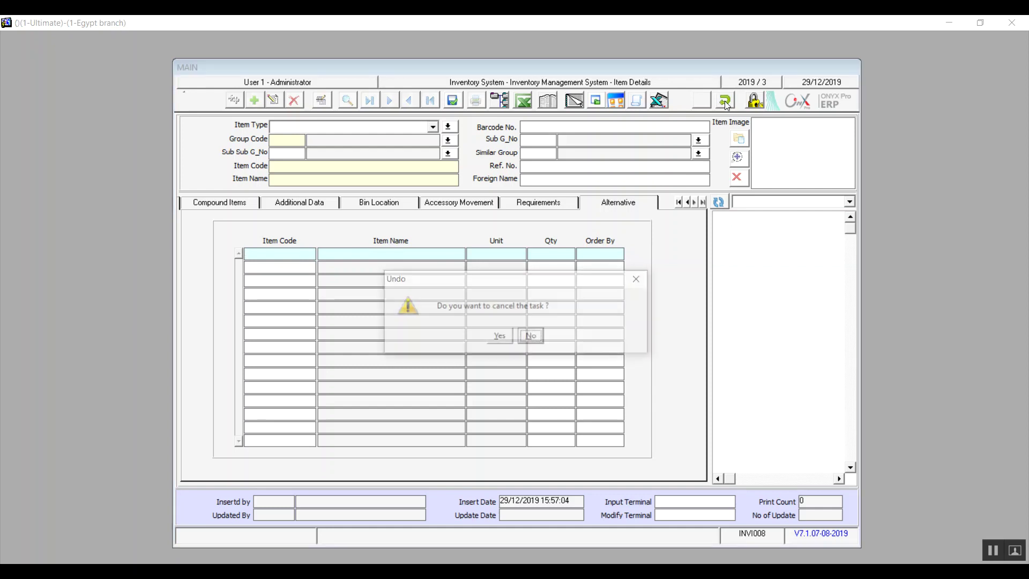
{"action": "left_click", "coordinate": [501, 336]}
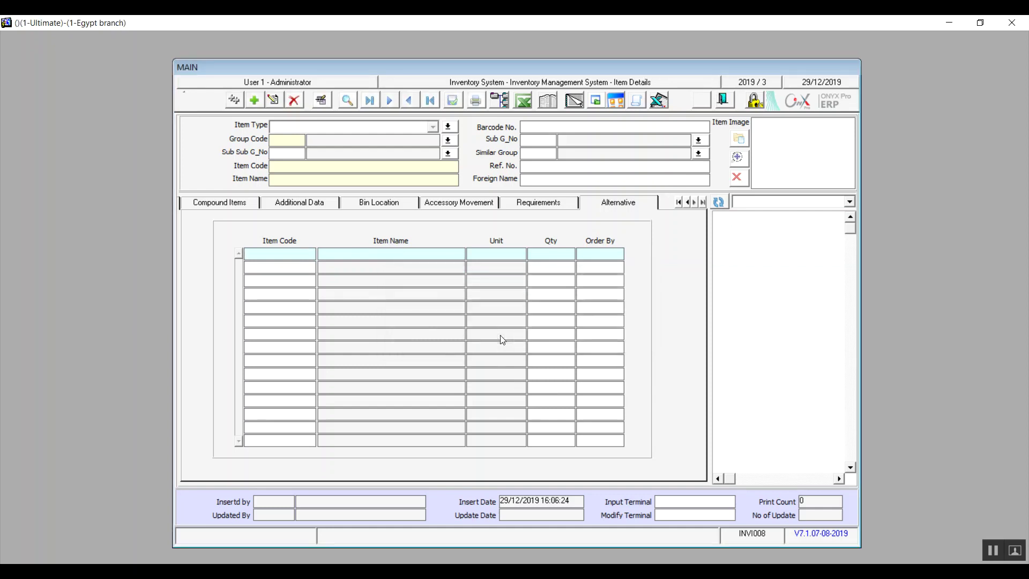
{"action": "left_click", "coordinate": [726, 99]}
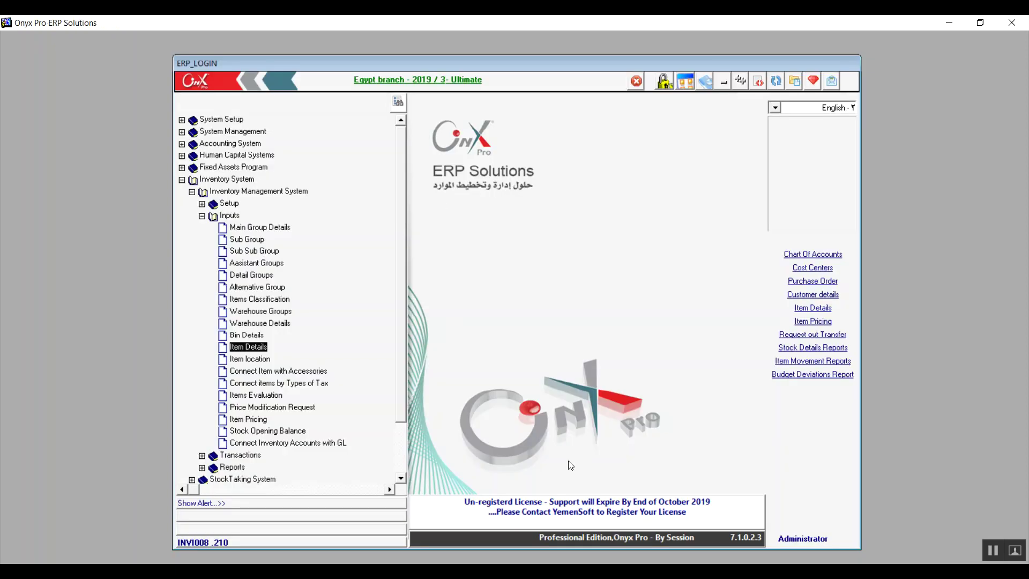